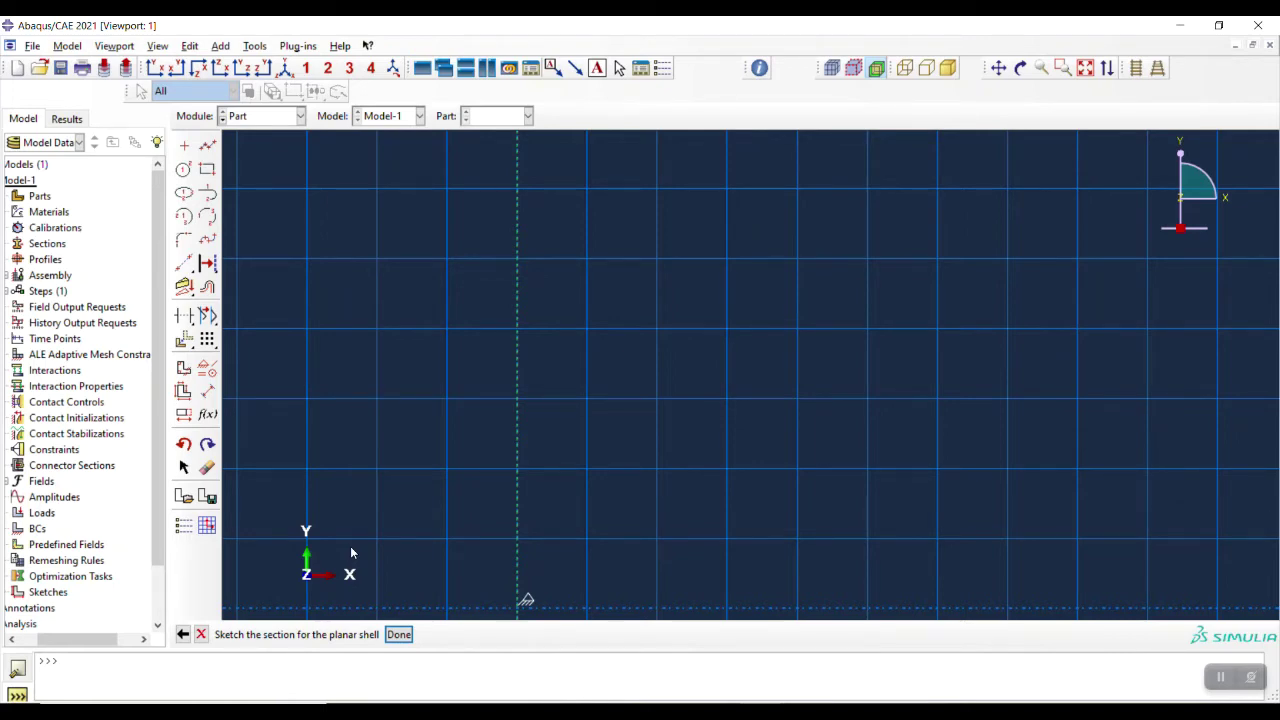
# Sketch a closed C-shaped profile with connected lines through (5,0), (35,0), (35,10), (15,10), (15,25), (25,25), (25,30) and (5,30)
pyautogui.click(210, 150)
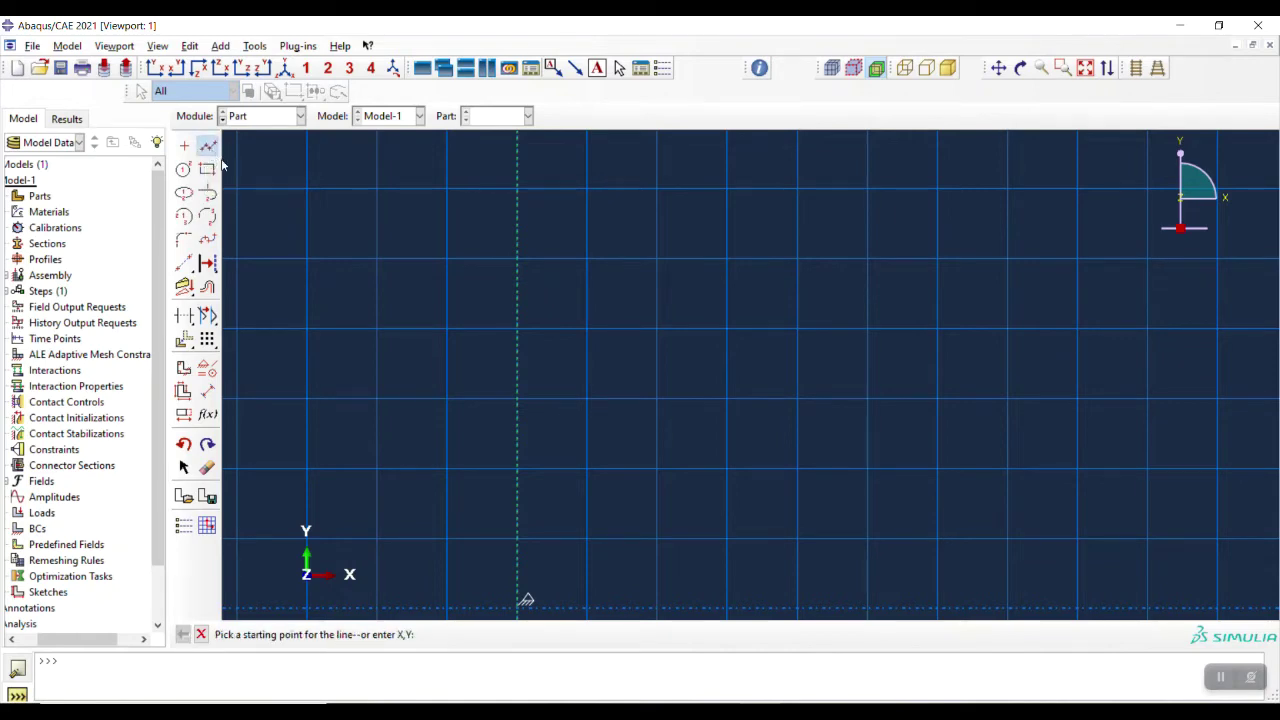
pyautogui.click(588, 608)
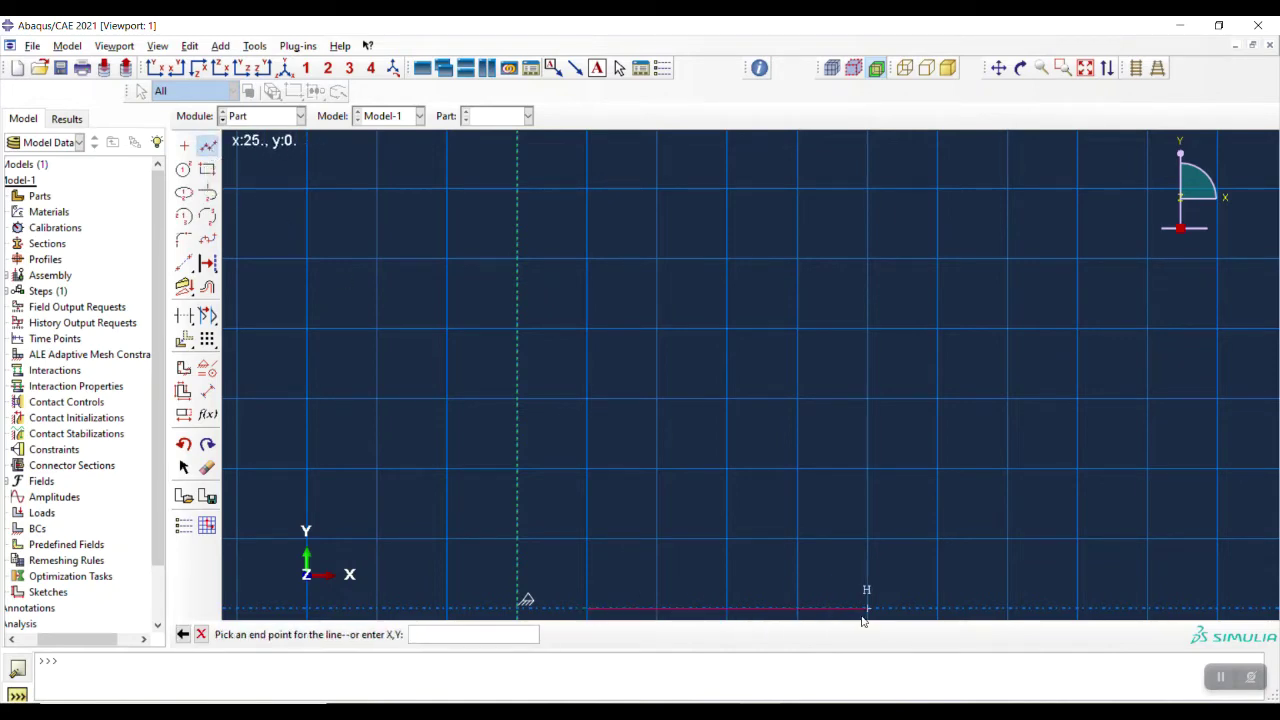
pyautogui.click(1008, 608)
pyautogui.click(1008, 468)
pyautogui.click(727, 468)
pyautogui.click(727, 260)
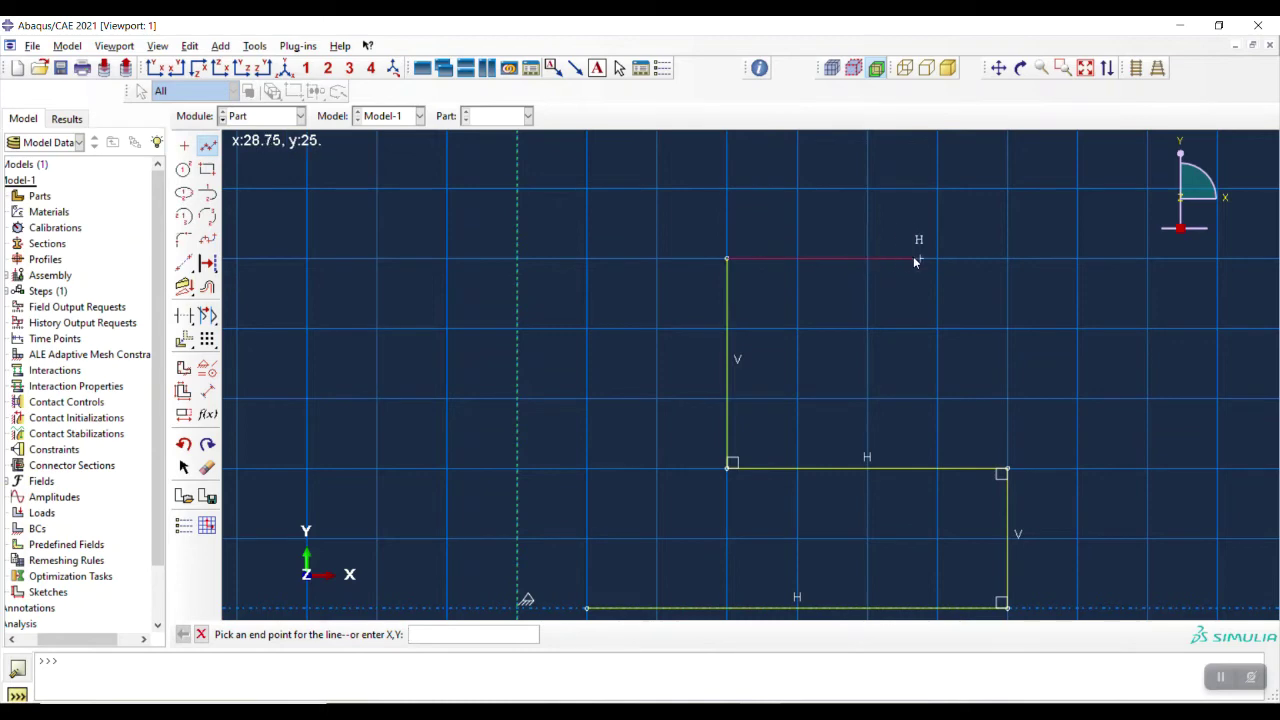
pyautogui.click(867, 258)
pyautogui.click(867, 189)
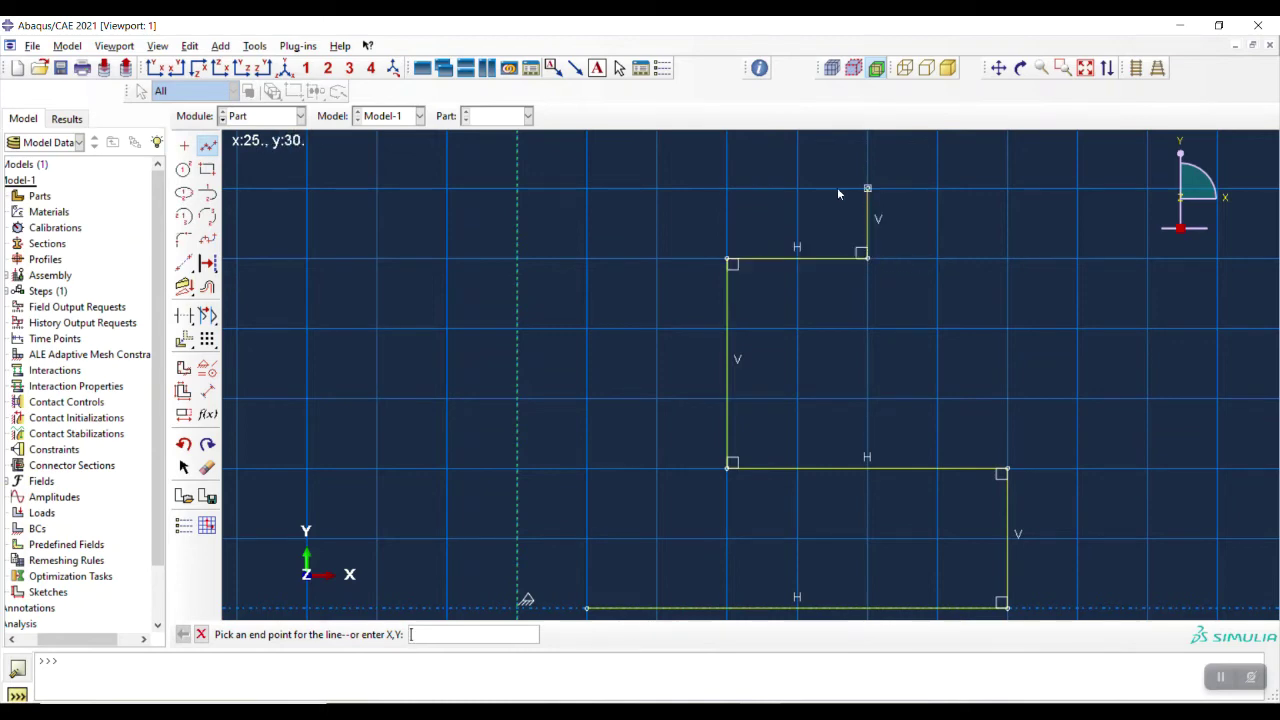
pyautogui.click(587, 188)
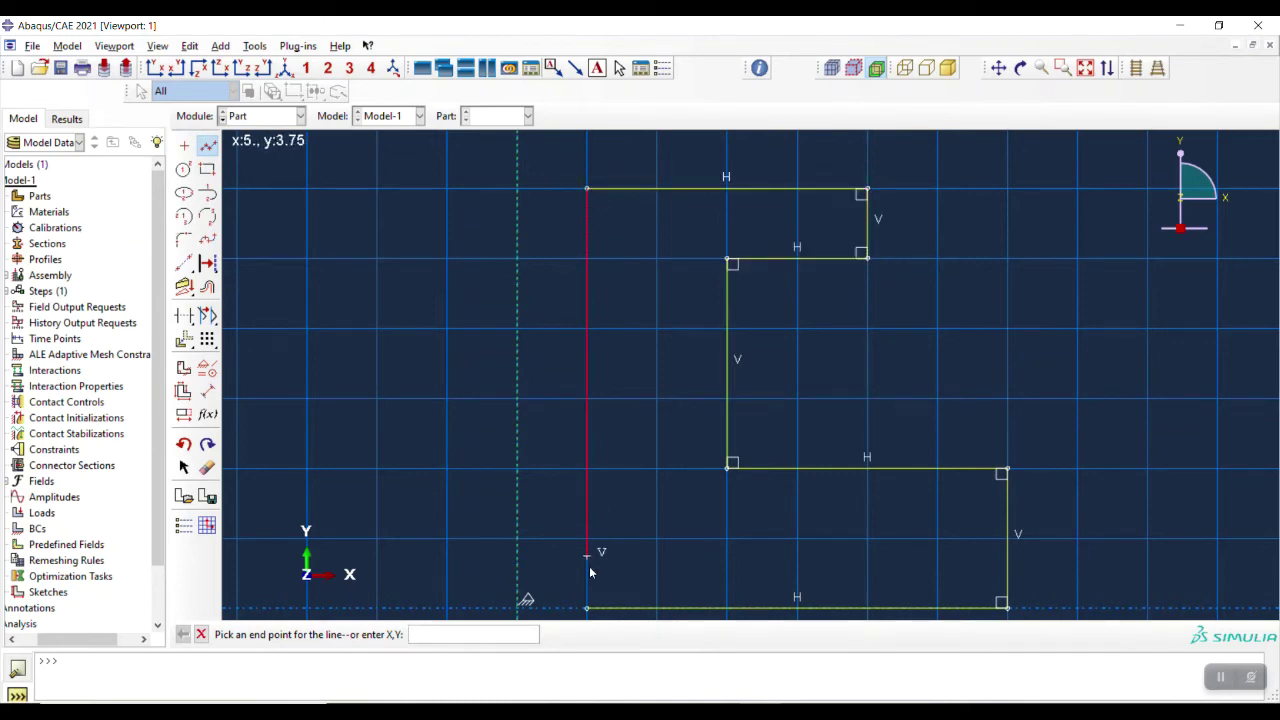
pyautogui.click(587, 607)
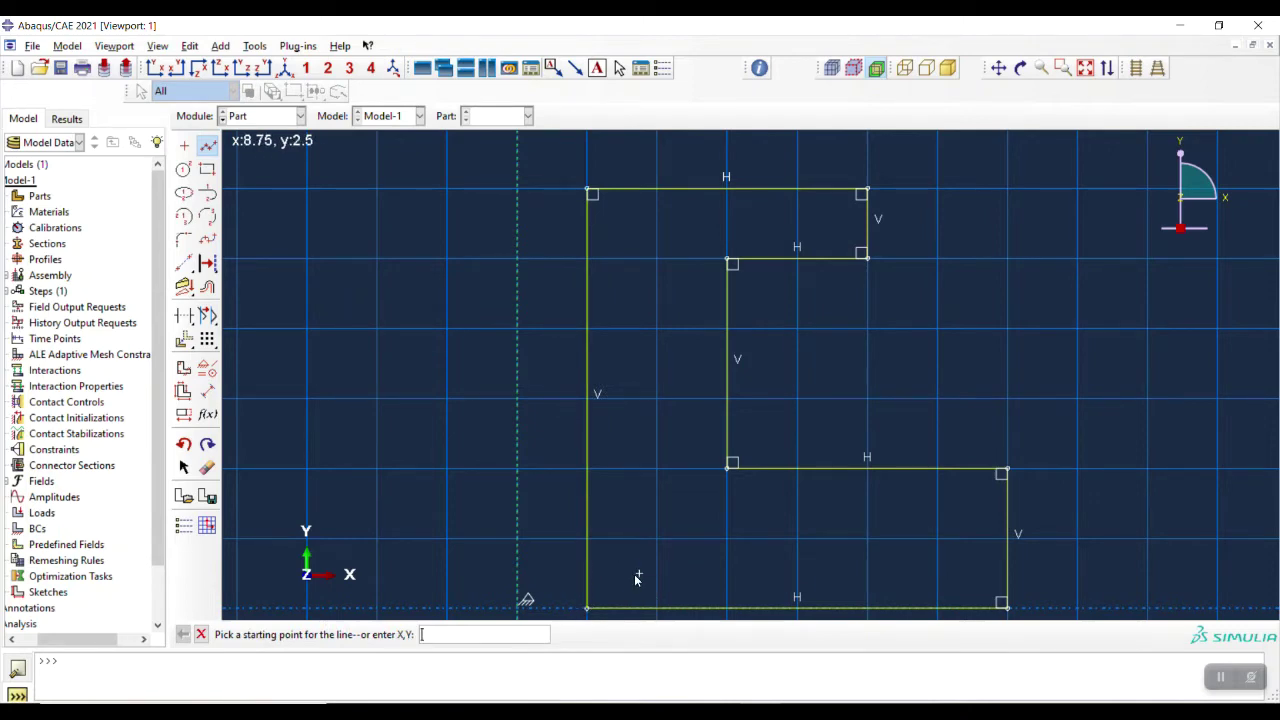
# Dimension the upper arm's end edge at 5 and the vertical inner edge of the opening at 10
pyautogui.click(208, 393)
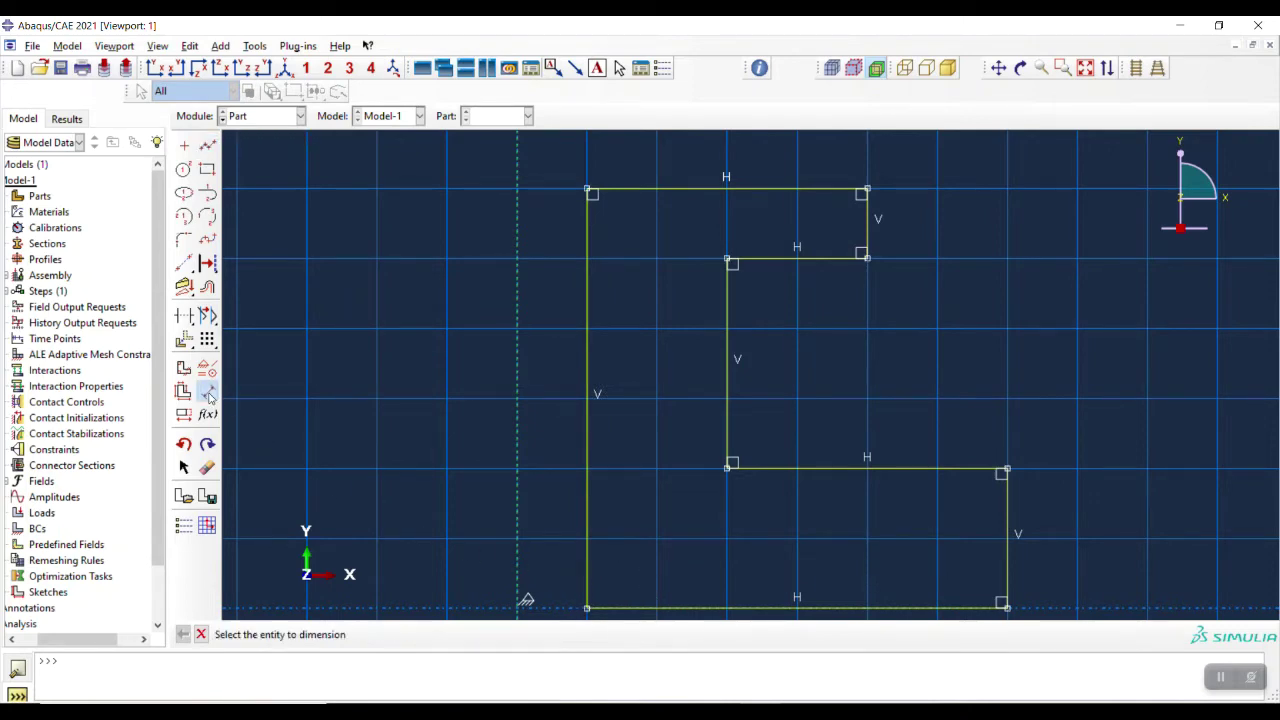
pyautogui.click(867, 216)
pyautogui.click(941, 223)
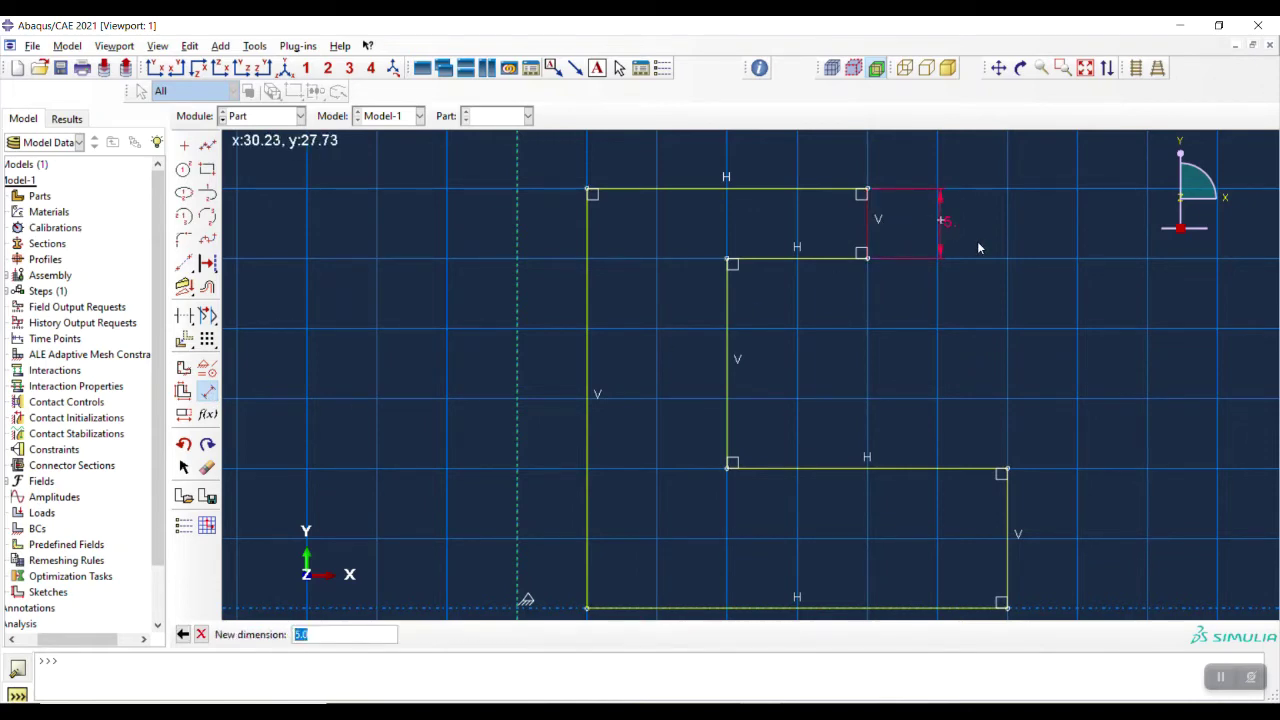
pyautogui.press('Return')
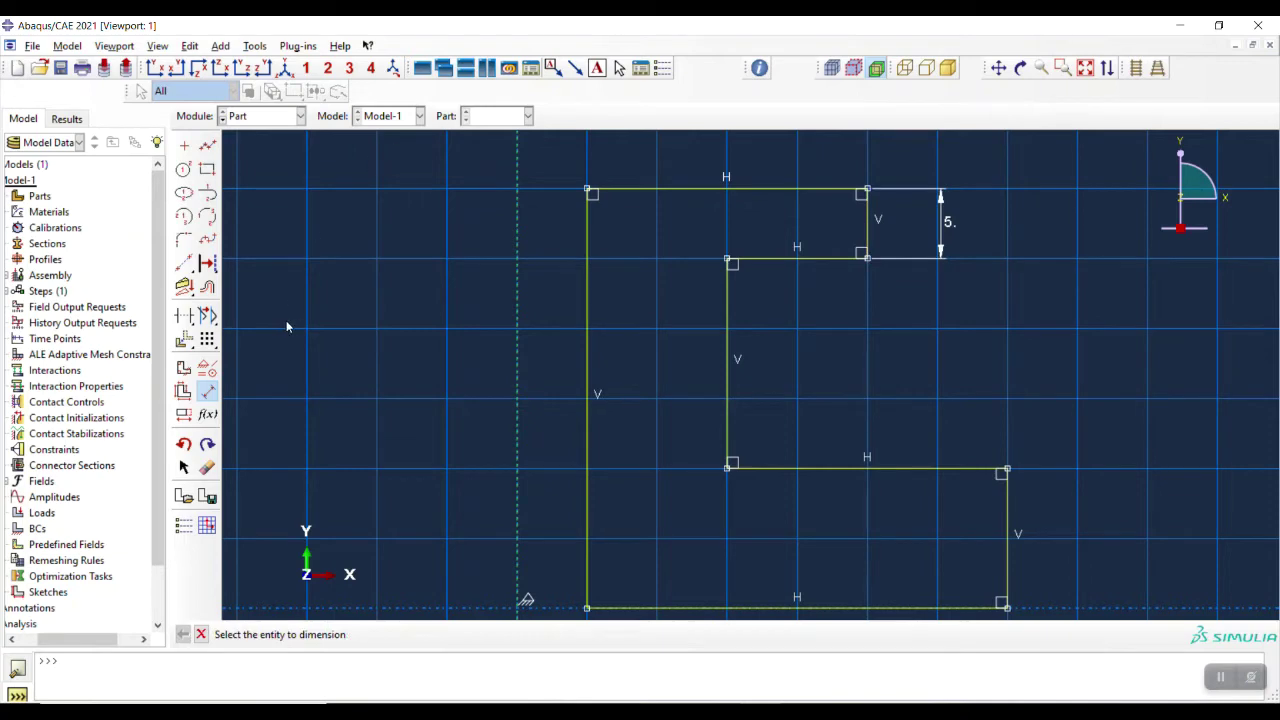
pyautogui.click(729, 387)
pyautogui.click(1003, 392)
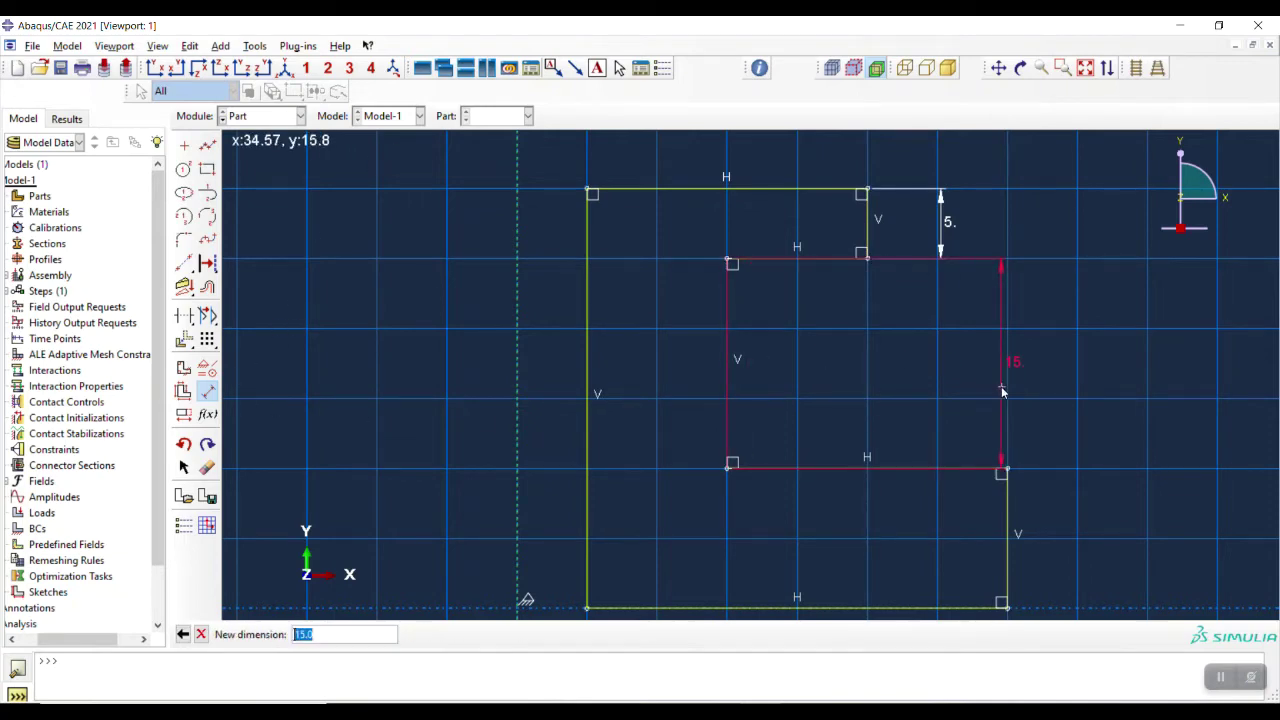
pyautogui.write('10')
pyautogui.press('Return')
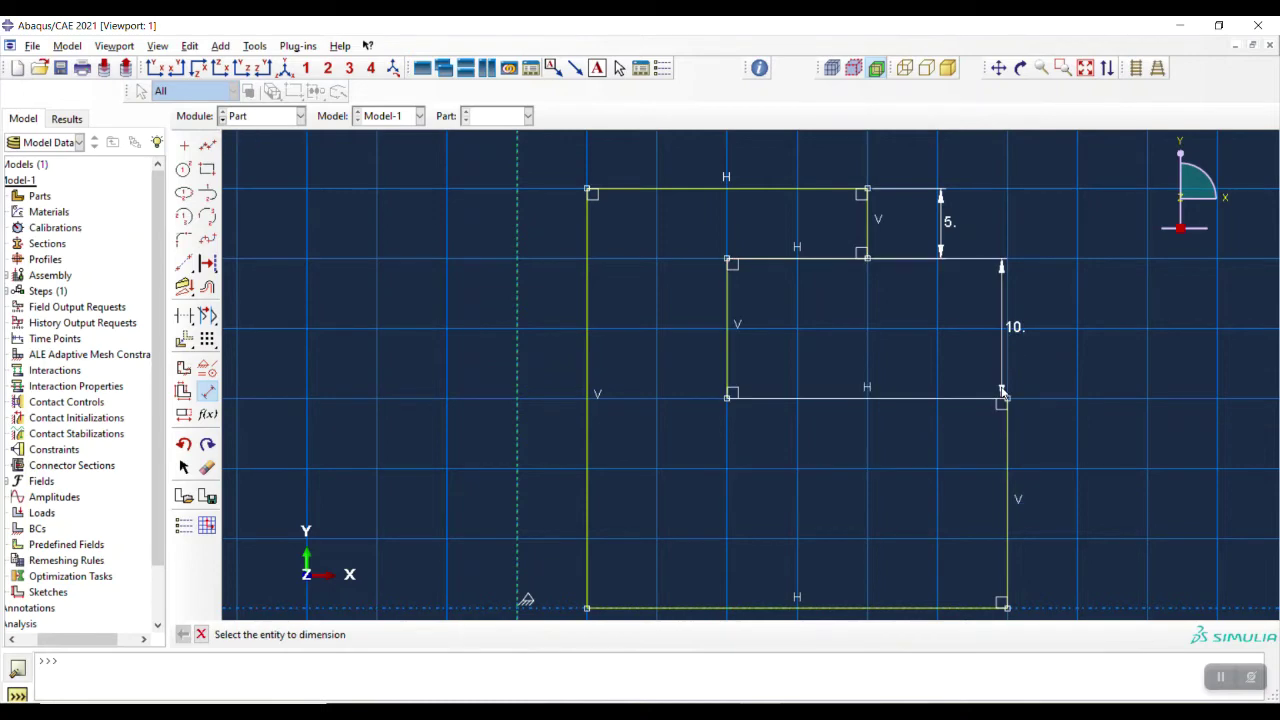
# Dimension the lower arm's vertical end edge at 10 and the profile's bottom edge at 25
pyautogui.click(1008, 511)
pyautogui.click(1083, 519)
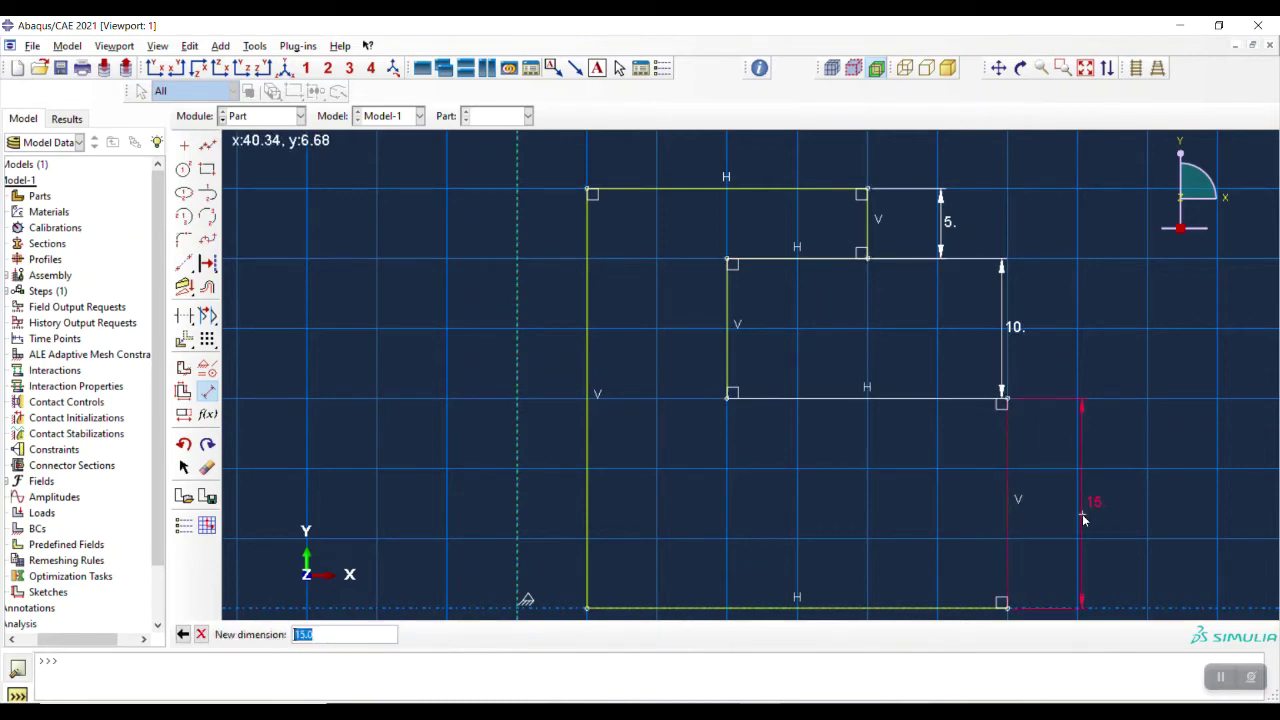
pyautogui.write('10')
pyautogui.press('Return')
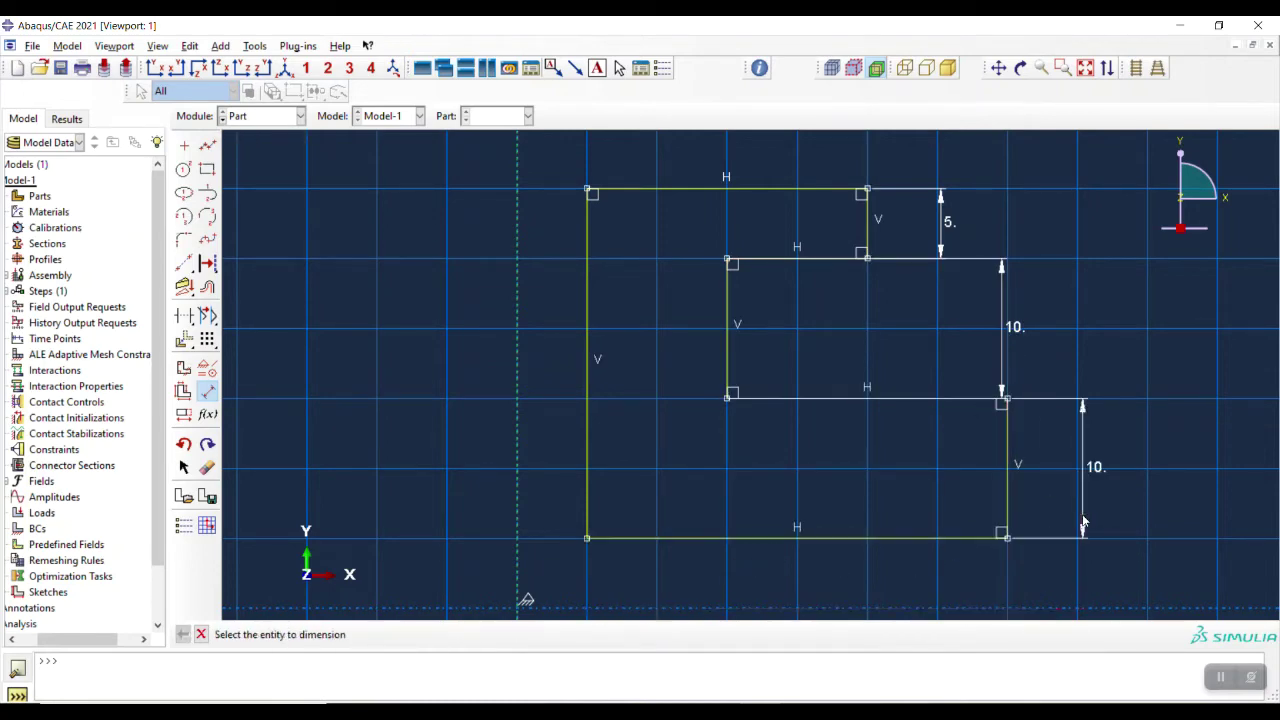
pyautogui.click(821, 537)
pyautogui.click(826, 583)
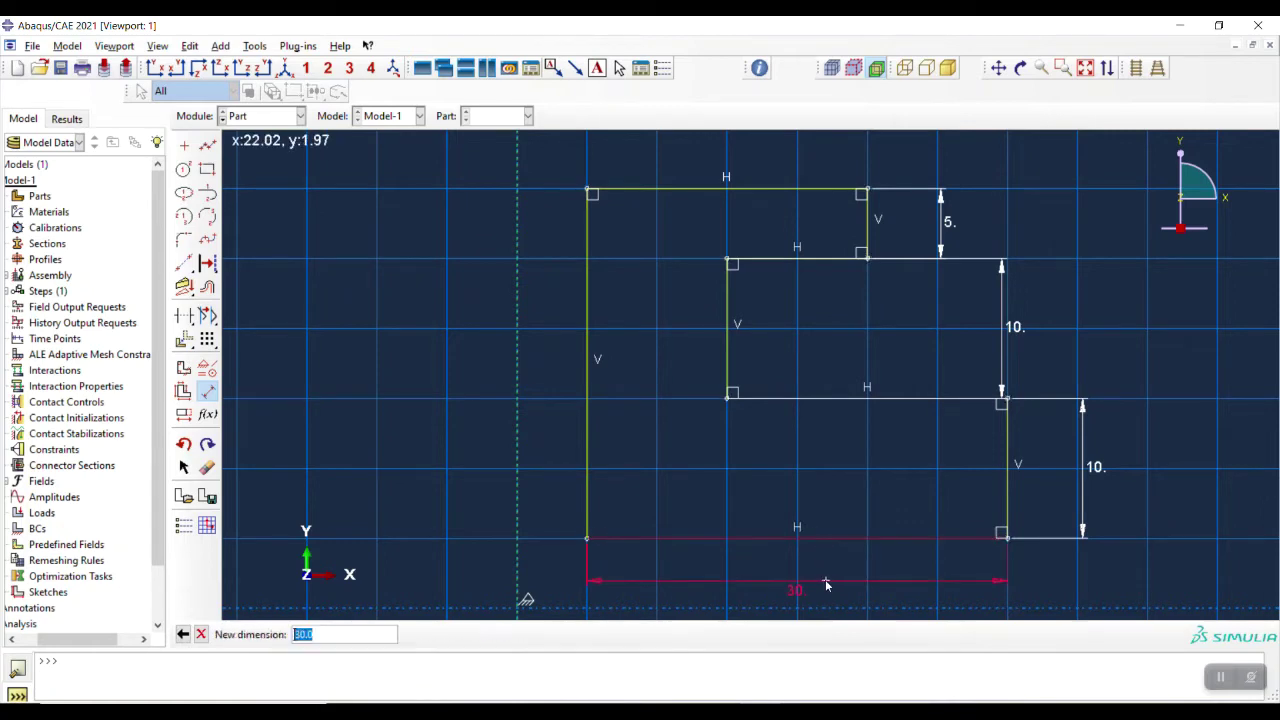
pyautogui.write('25')
pyautogui.press('Return')
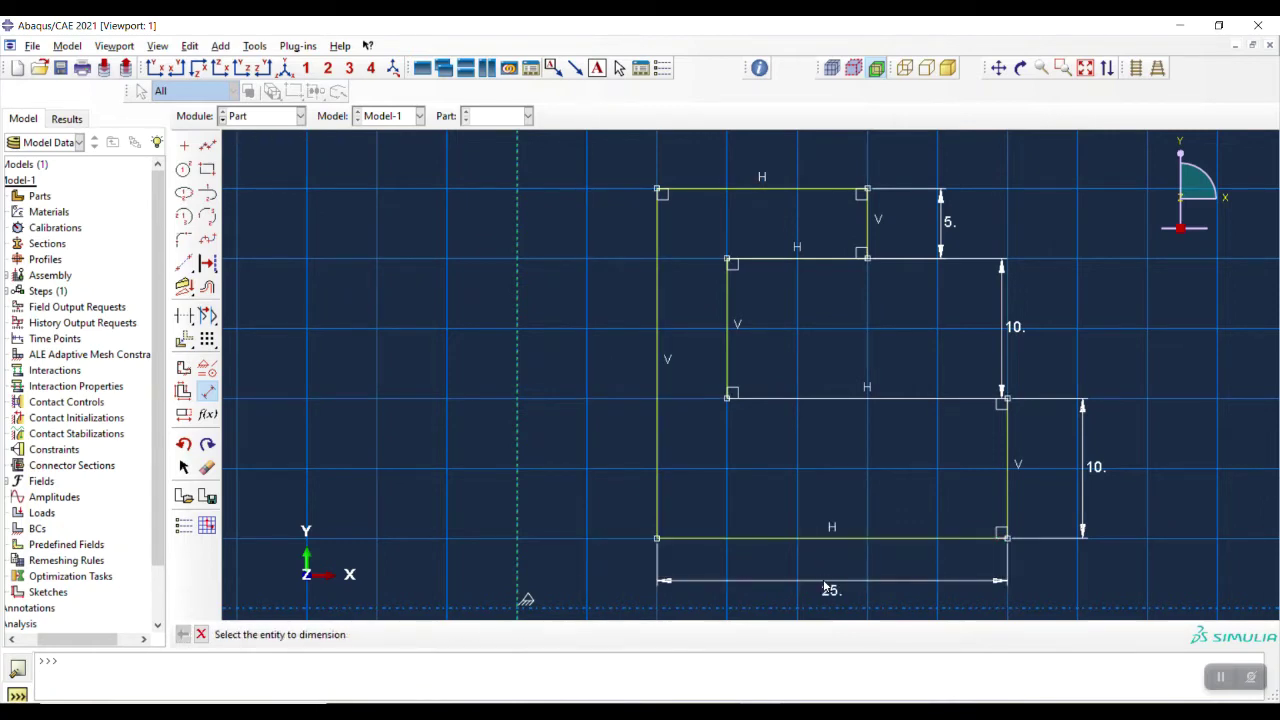
# Dimension the profile's top edge at 15 and finish the sketch to create the planar shell part
pyautogui.click(773, 190)
pyautogui.click(764, 152)
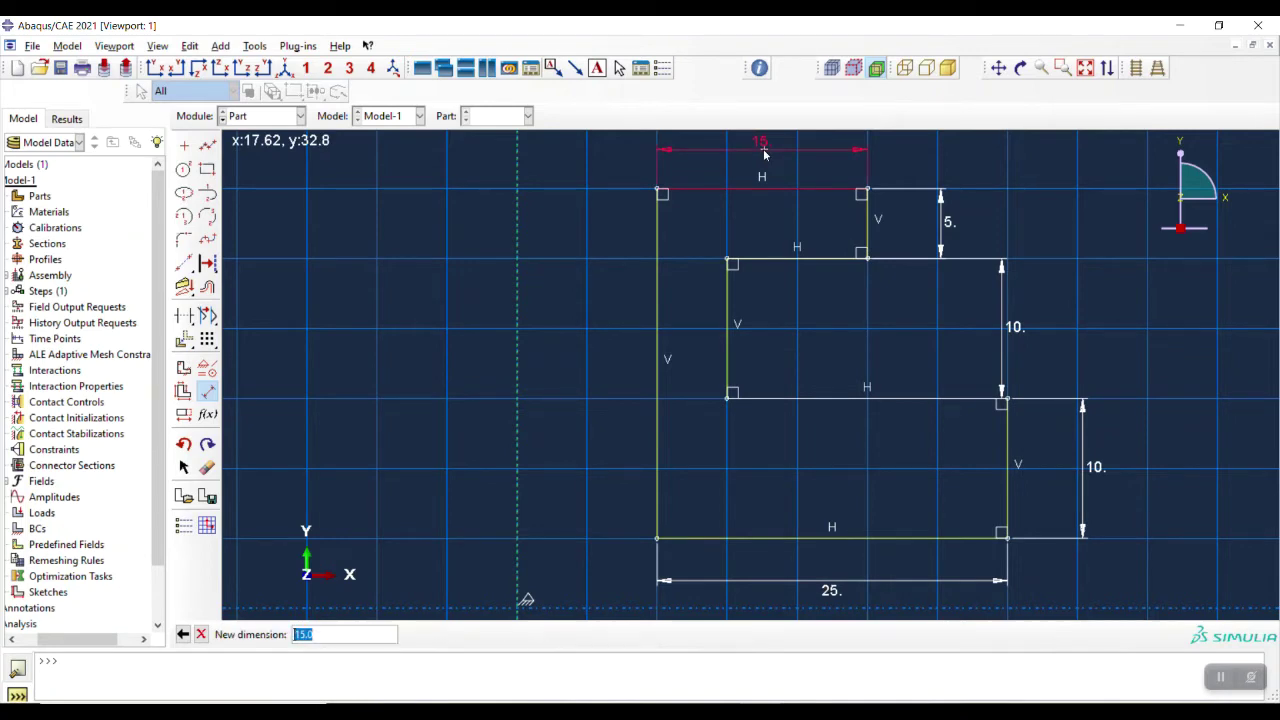
pyautogui.press('Return')
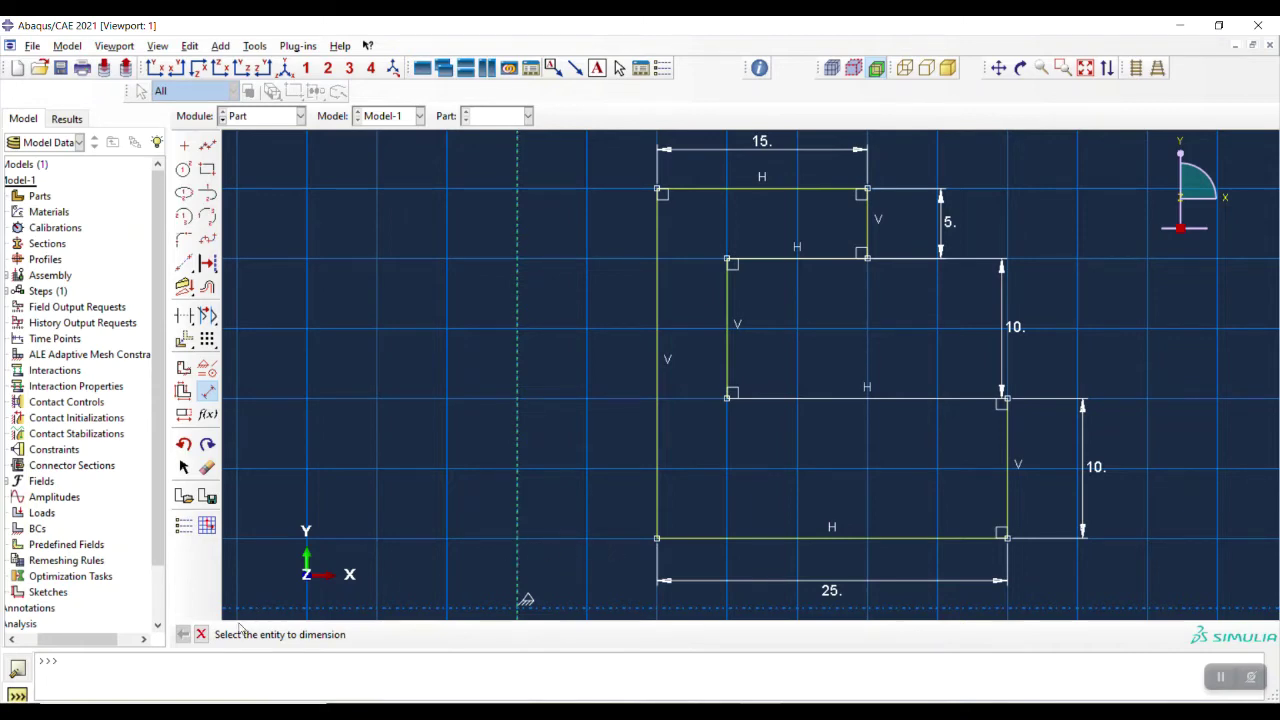
pyautogui.click(201, 634)
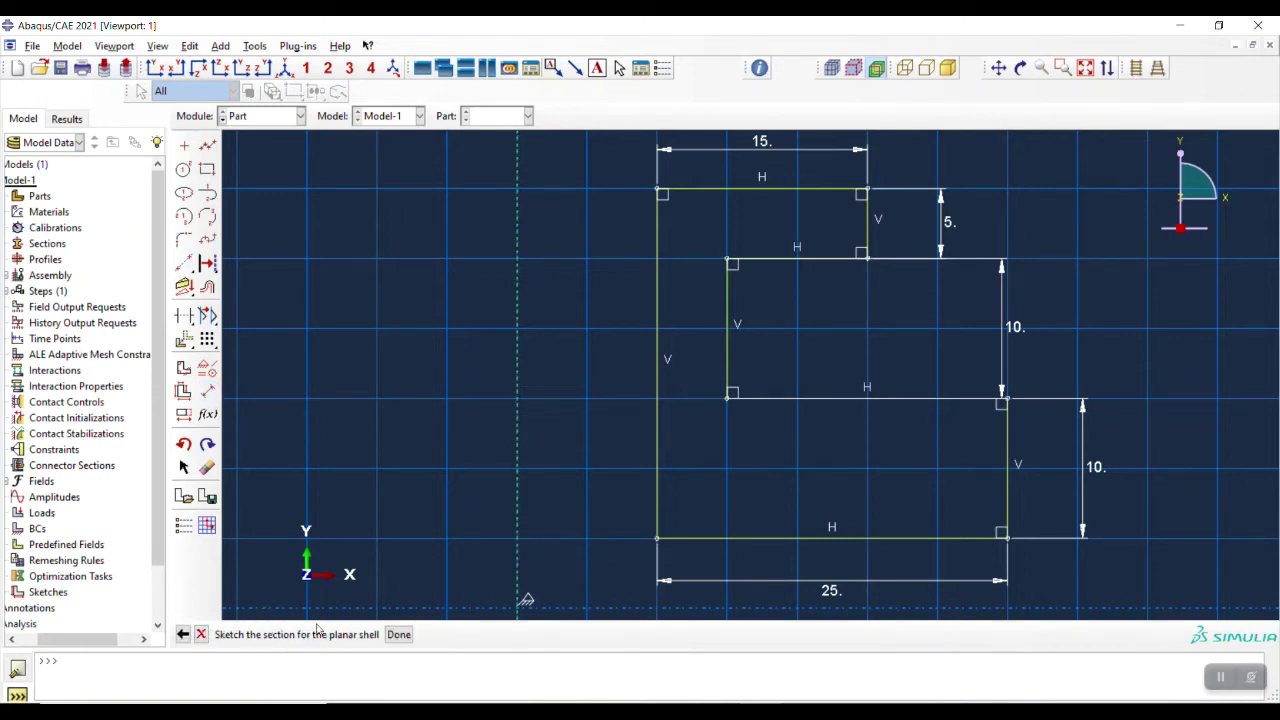
pyautogui.click(400, 640)
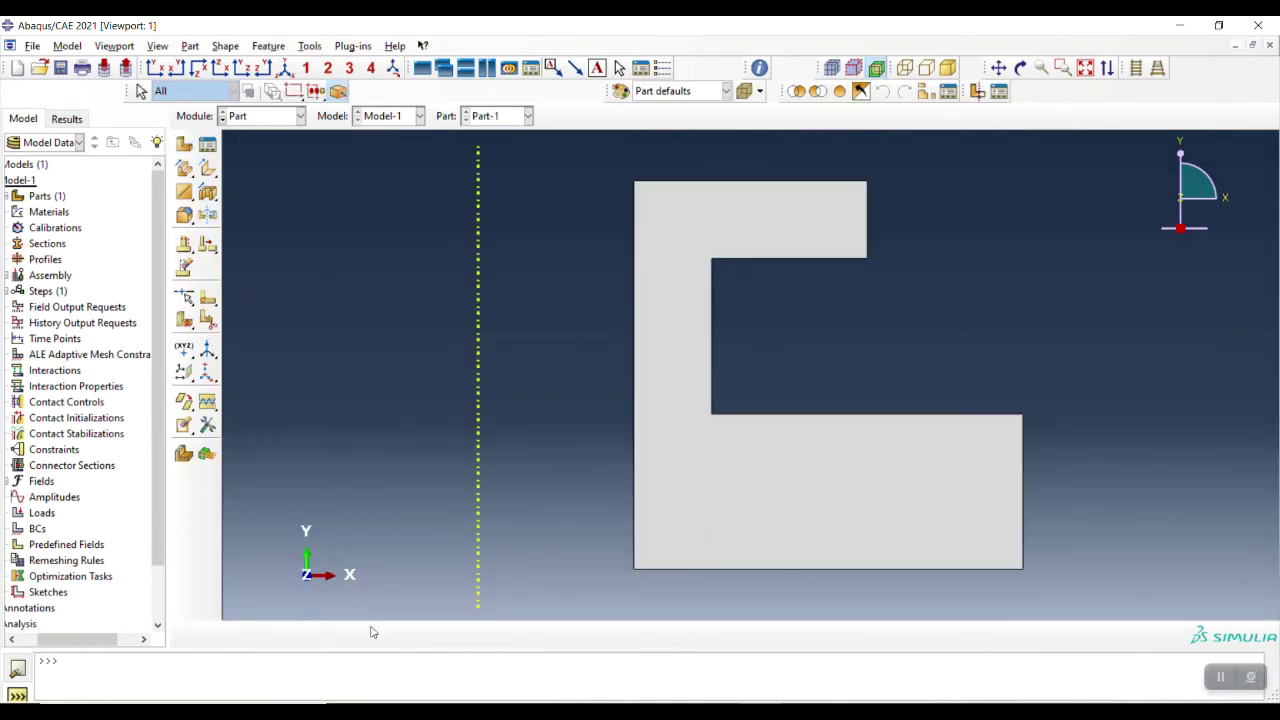
# In the Property module, create a material named steel with a uniform mass density of 7.8e-9
pyautogui.click(280, 116)
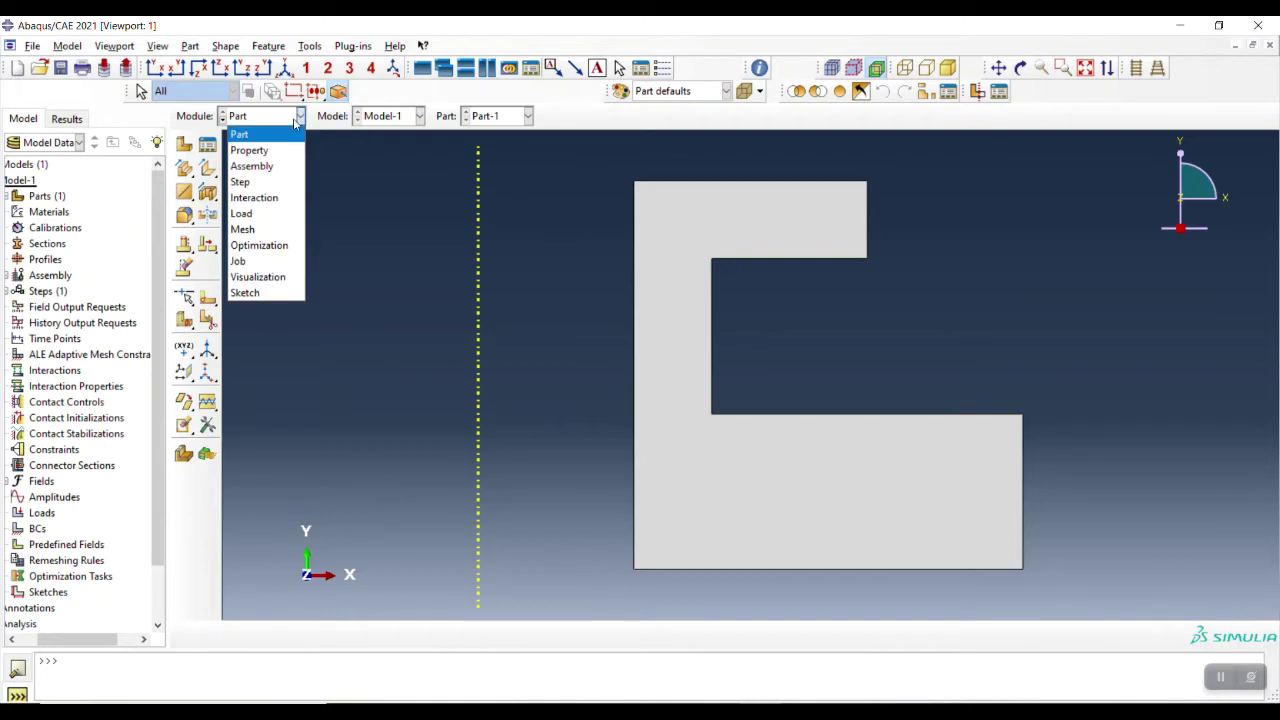
pyautogui.click(283, 150)
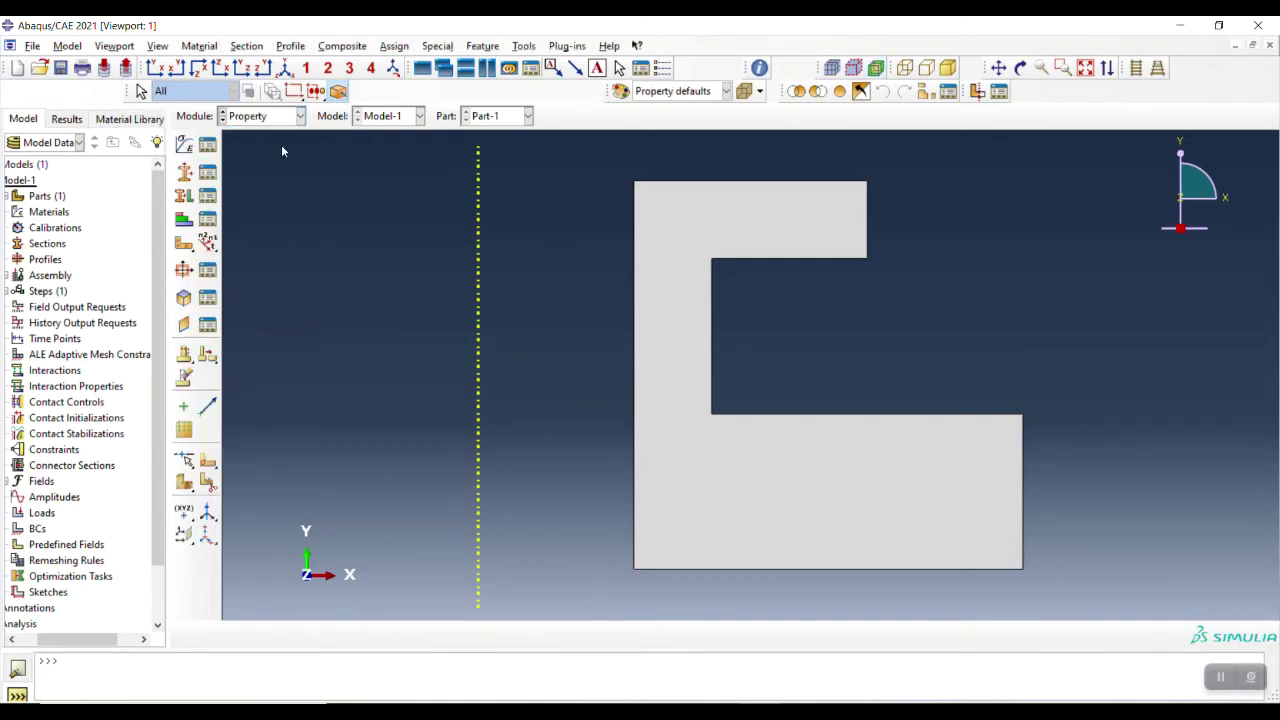
pyautogui.click(191, 150)
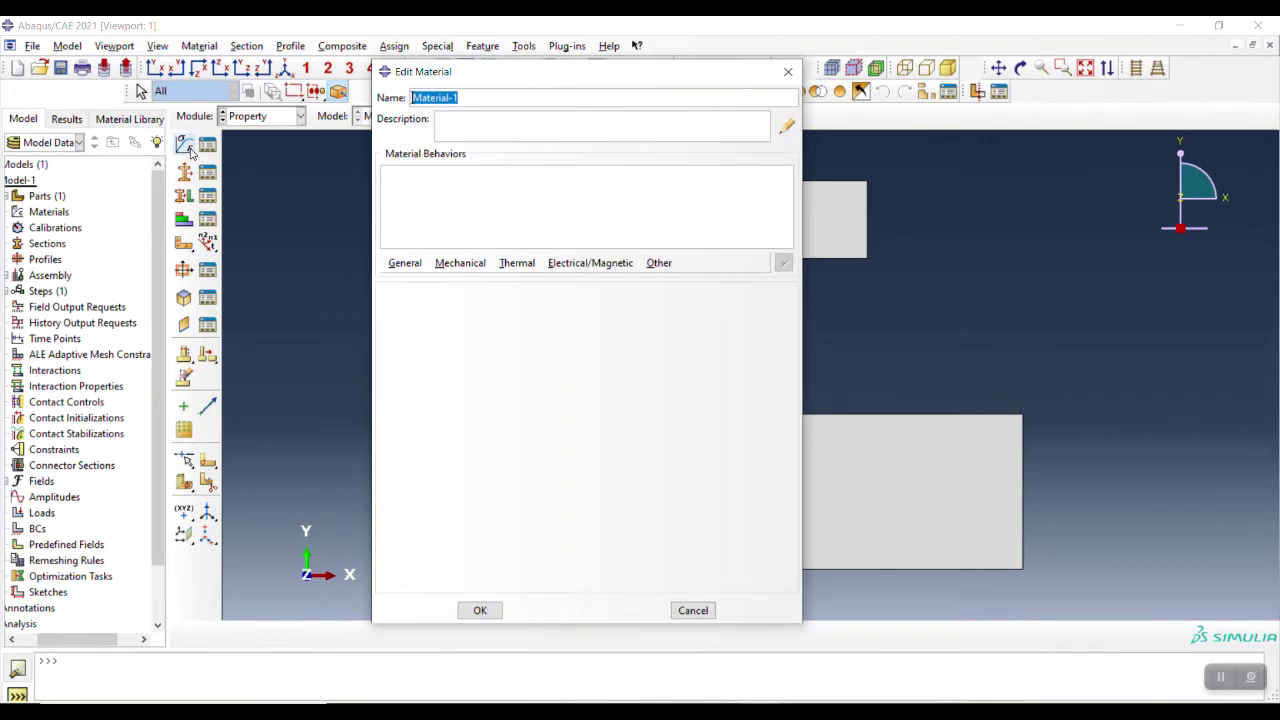
pyautogui.write('steel')
pyautogui.click(417, 266)
pyautogui.click(418, 281)
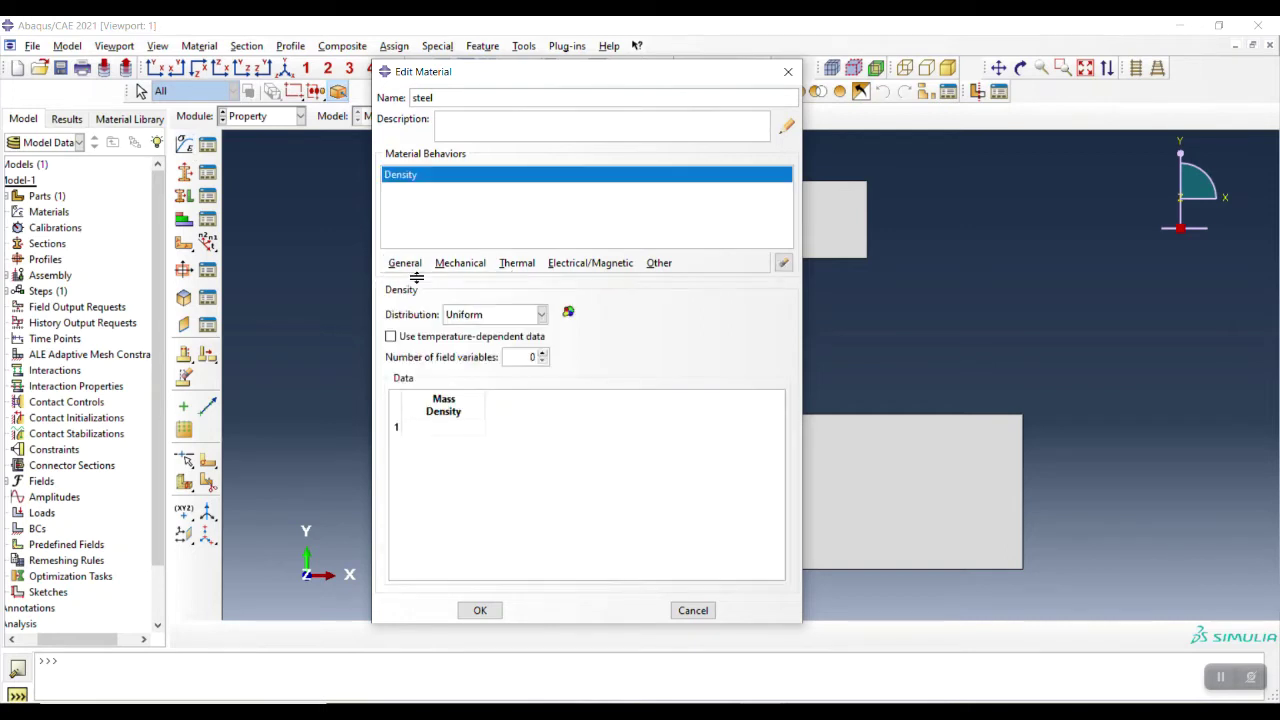
pyautogui.click(437, 424)
pyautogui.write('7.8e-9')
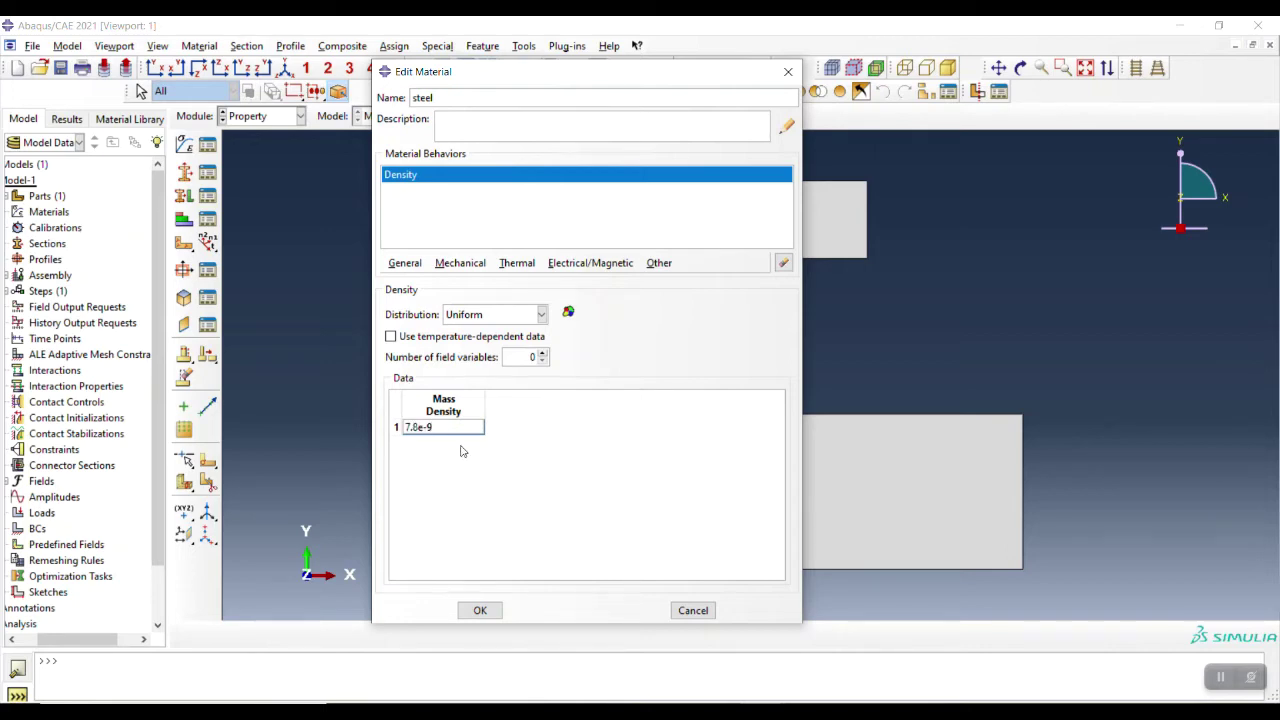
# Add isotropic elasticity to the steel material with Young's modulus 200e3 and Poisson's ratio 0.3, and save the material
pyautogui.click(460, 263)
pyautogui.moveTo(487, 280)
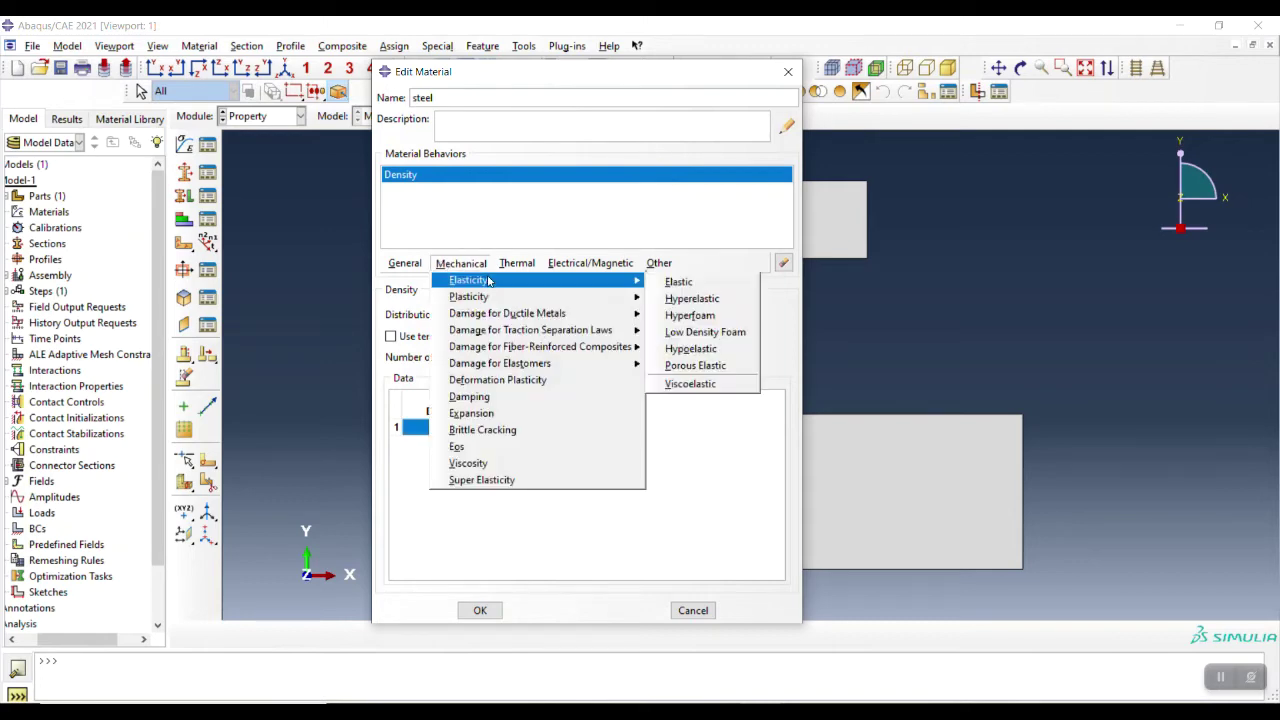
pyautogui.click(668, 282)
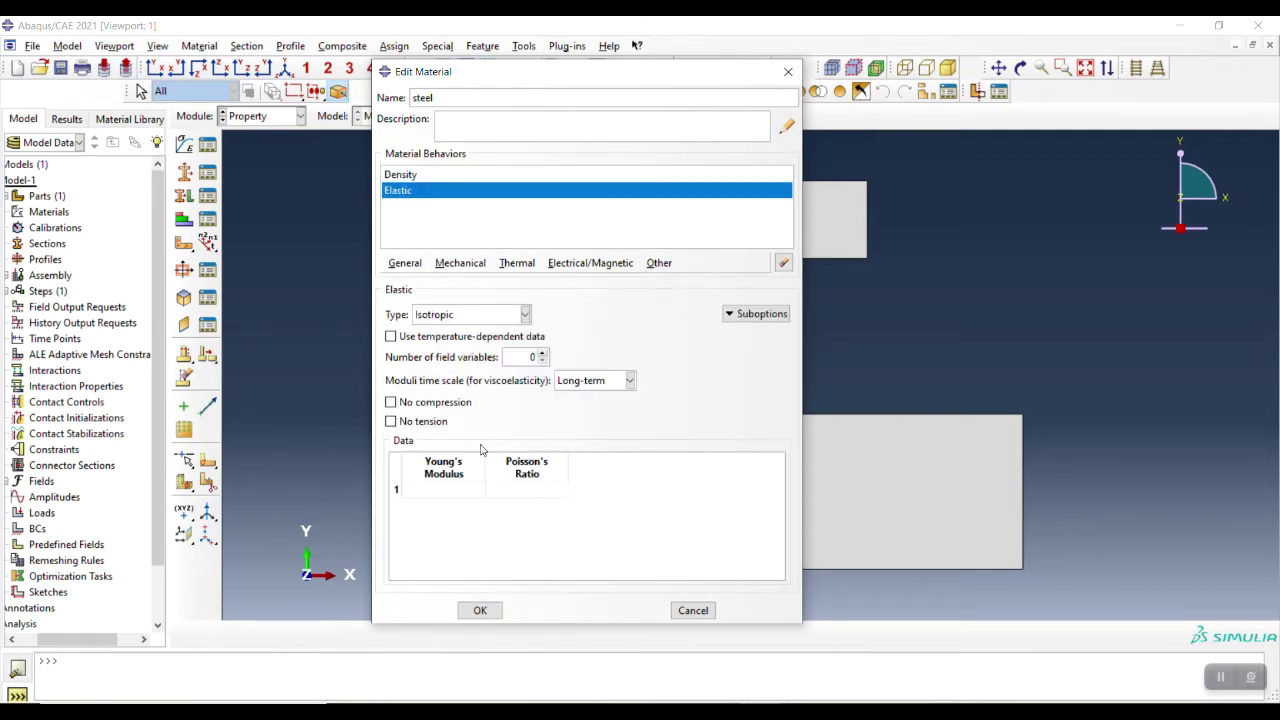
pyautogui.click(450, 491)
pyautogui.write('200e')
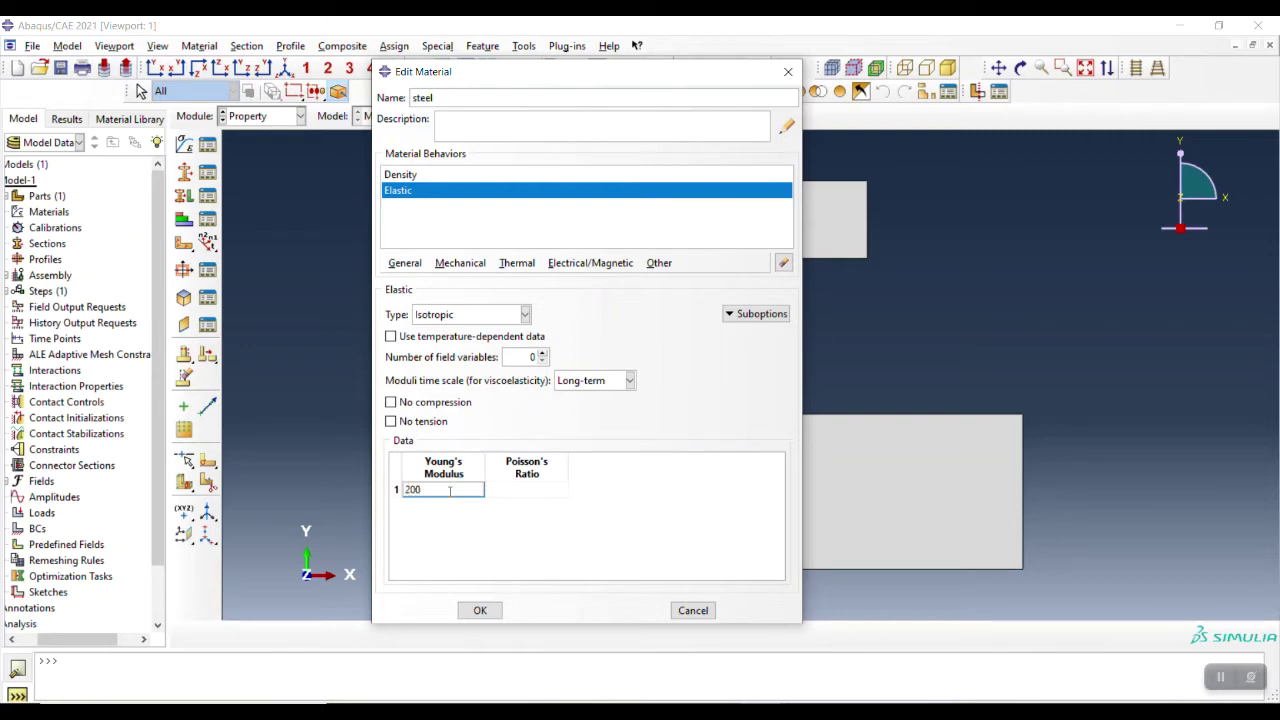
pyautogui.click(523, 491)
pyautogui.write('0.3')
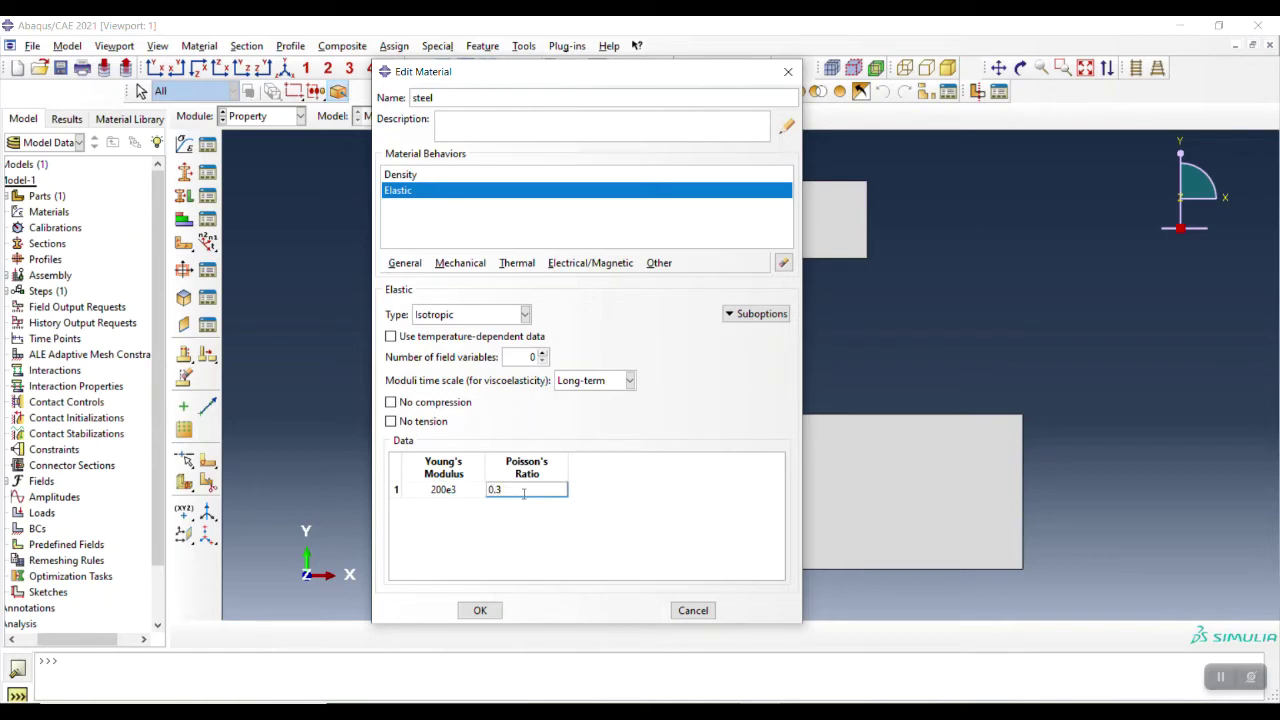
pyautogui.click(481, 610)
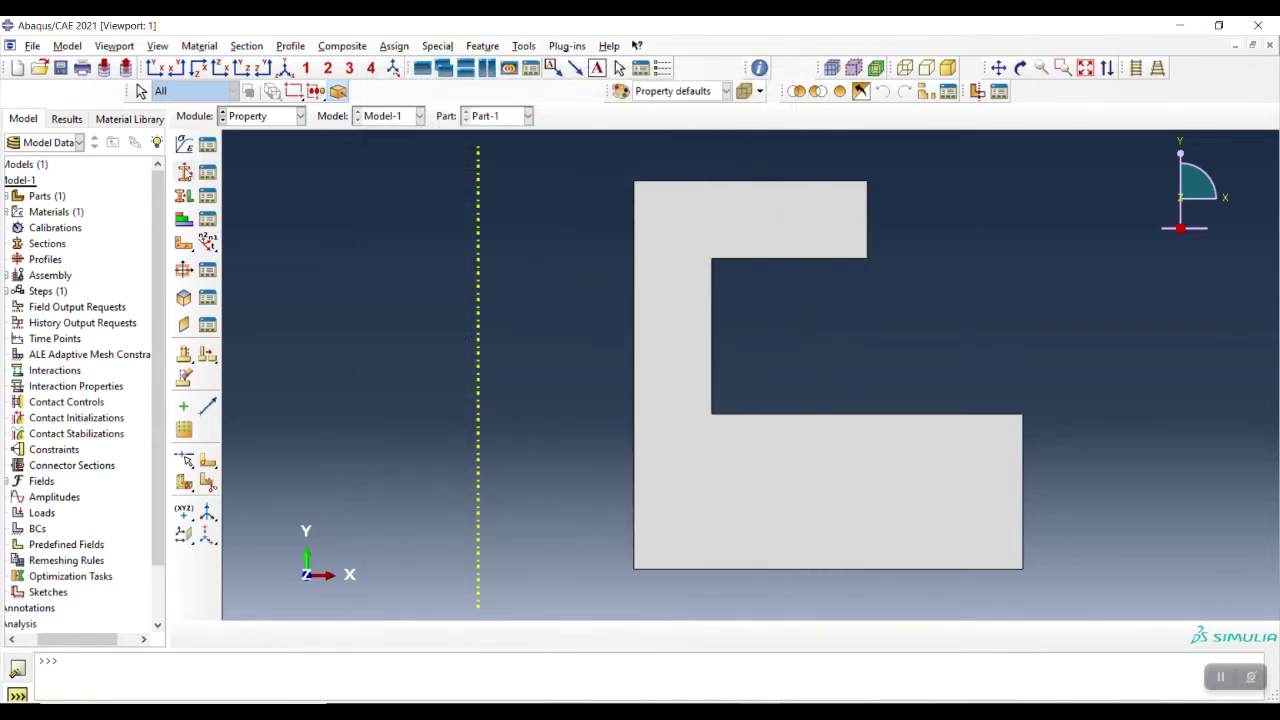
# Create a solid homogeneous section named Section-1 that uses the steel material
pyautogui.click(185, 172)
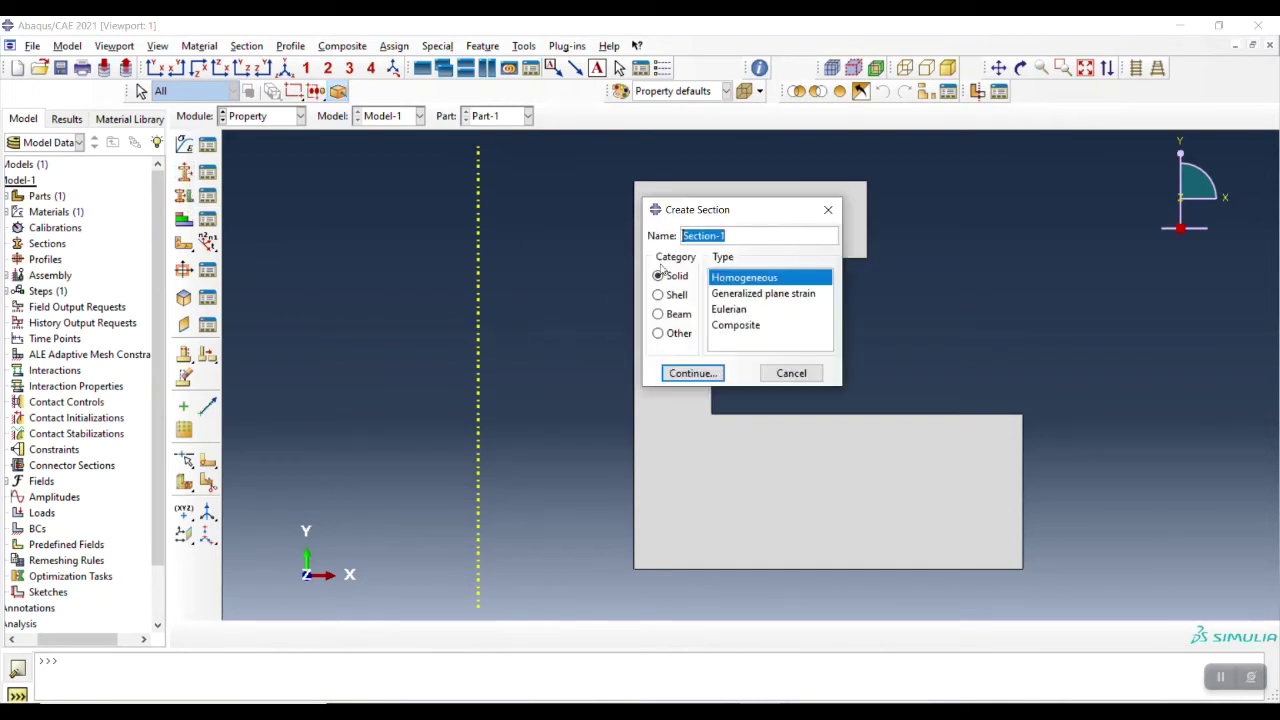
pyautogui.click(700, 378)
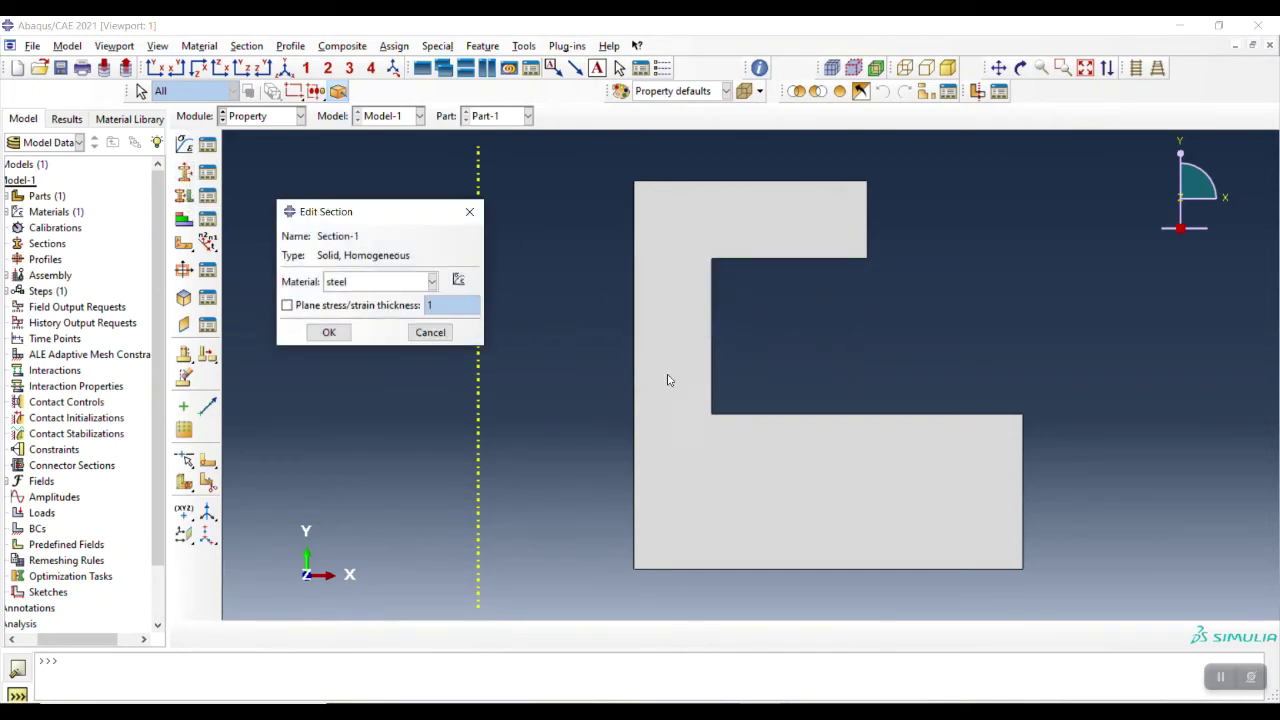
pyautogui.click(329, 334)
# Assign the solid steel section to the entire C-shaped part
pyautogui.click(184, 196)
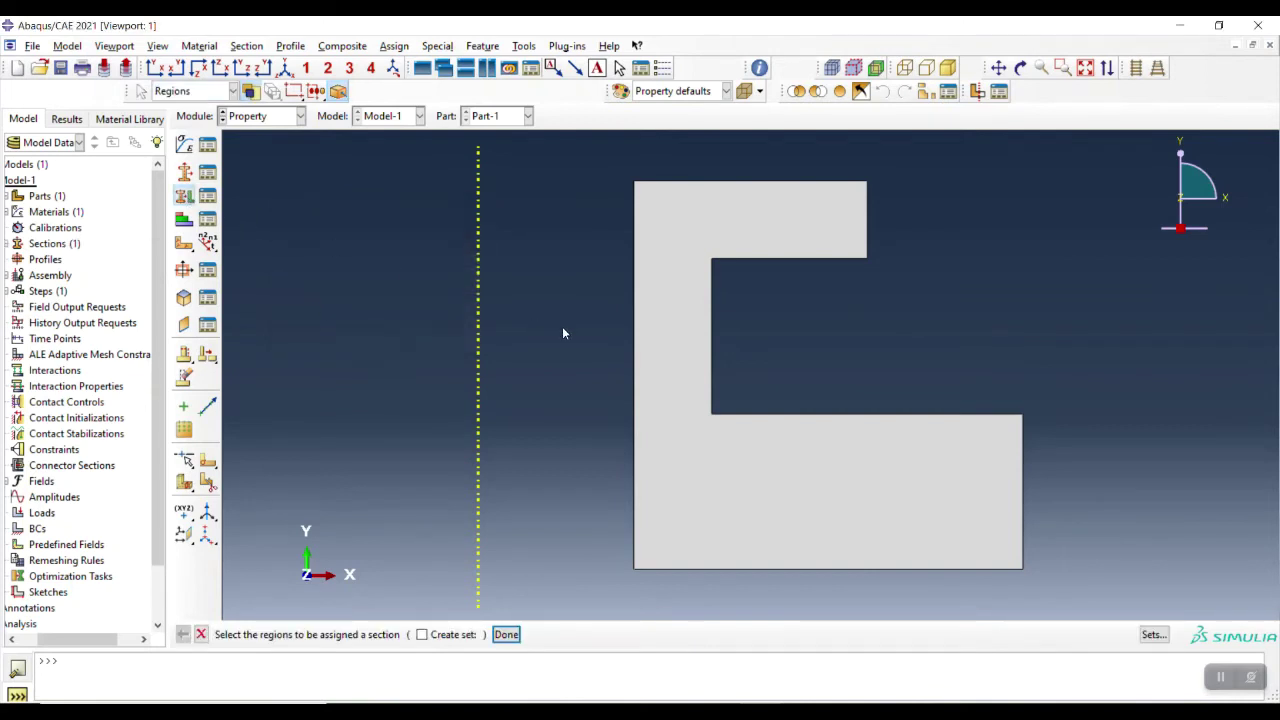
pyautogui.click(659, 355)
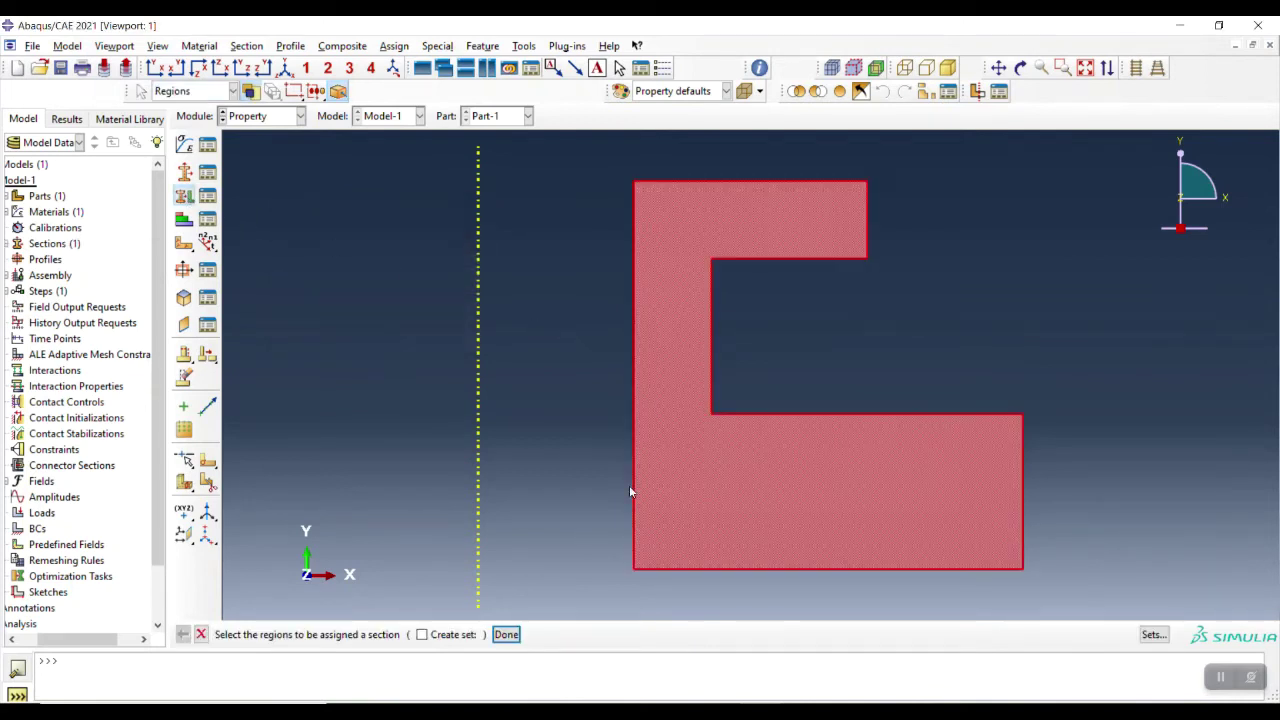
pyautogui.click(506, 634)
pyautogui.click(312, 469)
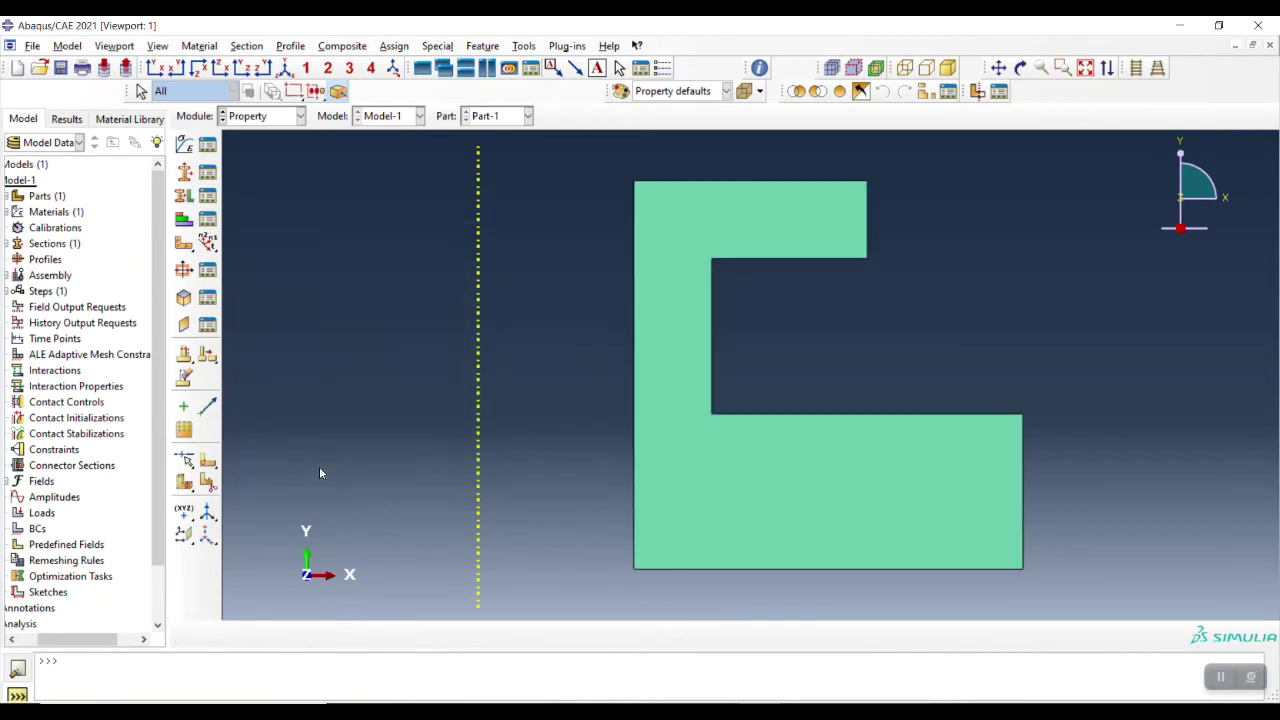
# In the Assembly module, create a dependent instance of Part-1
pyautogui.click(300, 116)
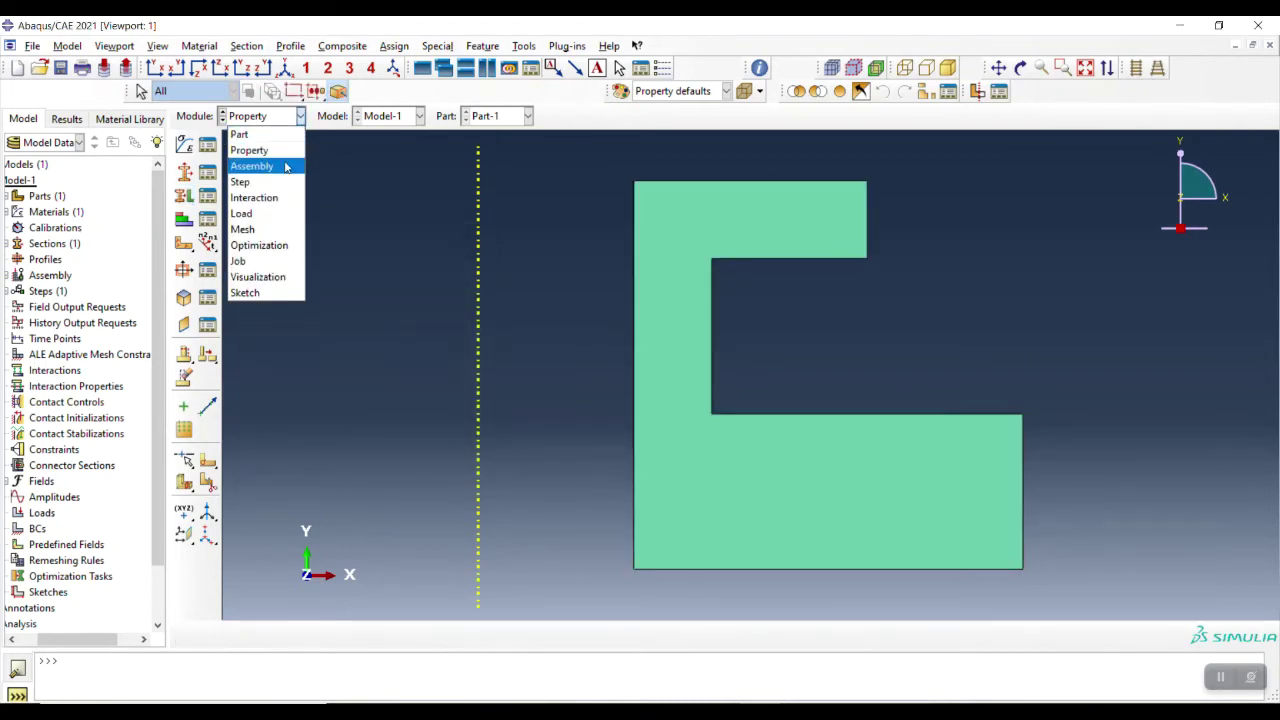
pyautogui.click(284, 163)
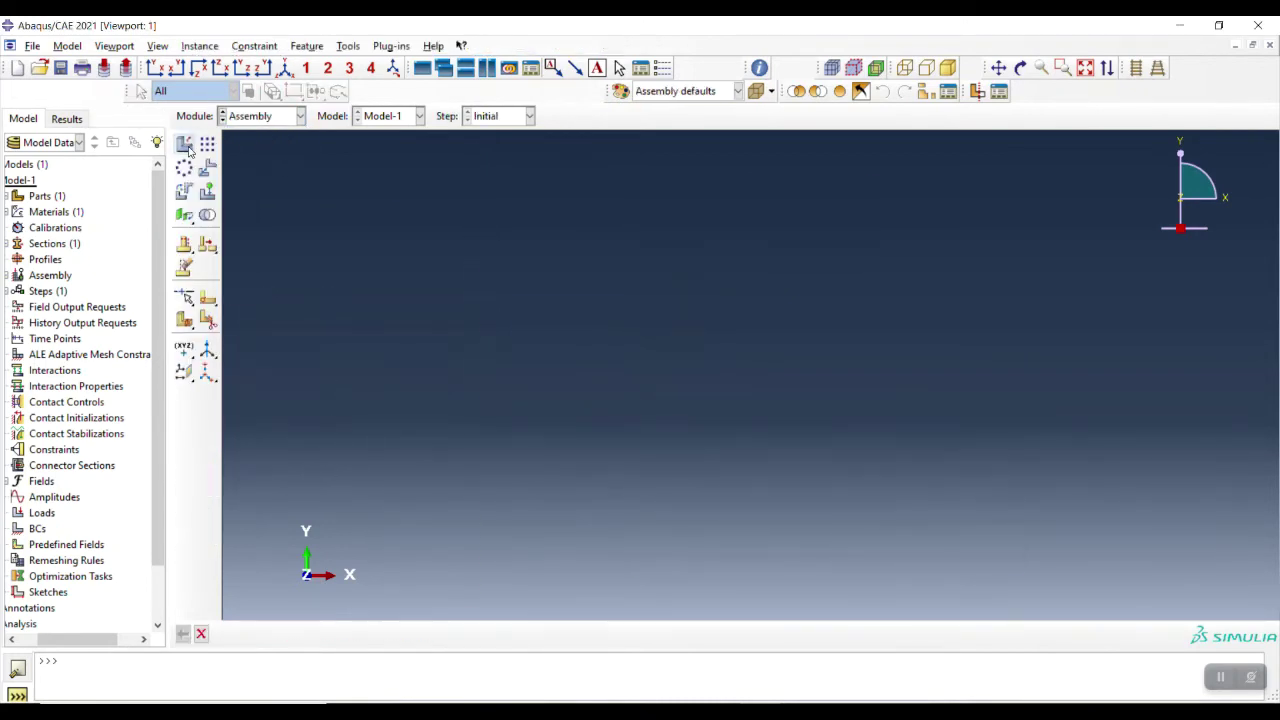
pyautogui.click(185, 147)
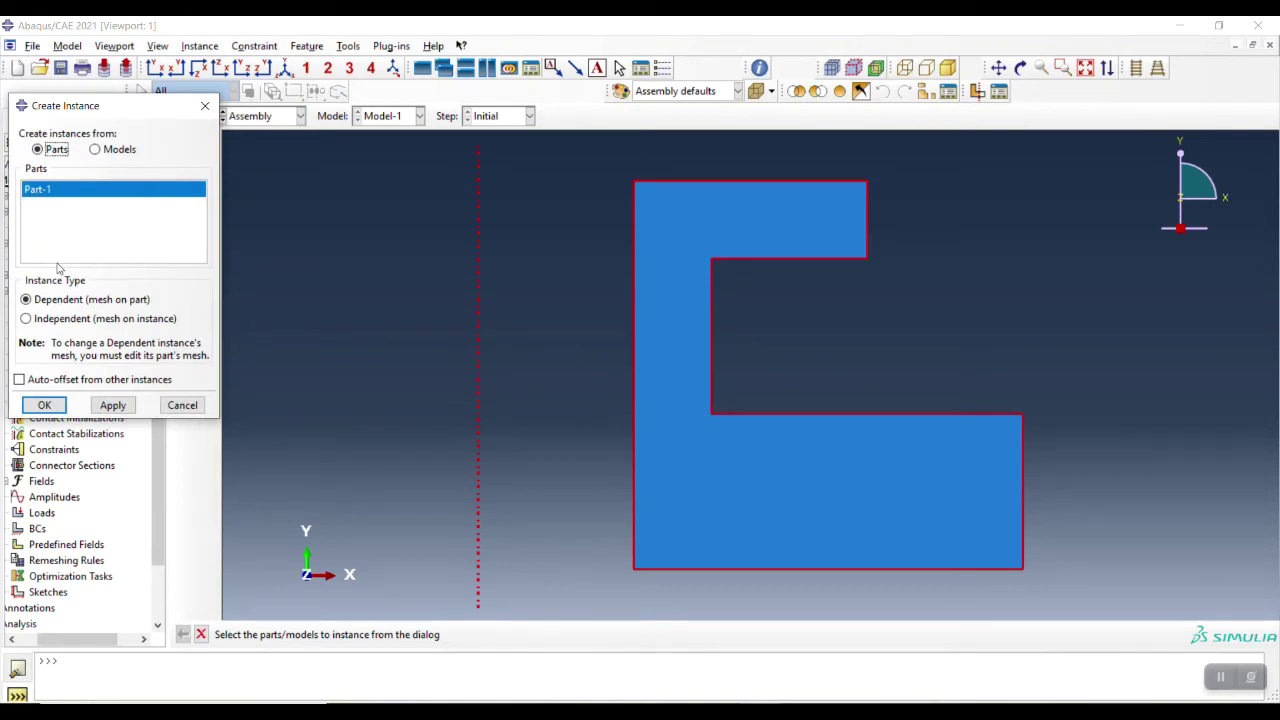
pyautogui.click(46, 404)
# In the Step module, create a Static, General step named Step-1 after the Initial step
pyautogui.click(293, 118)
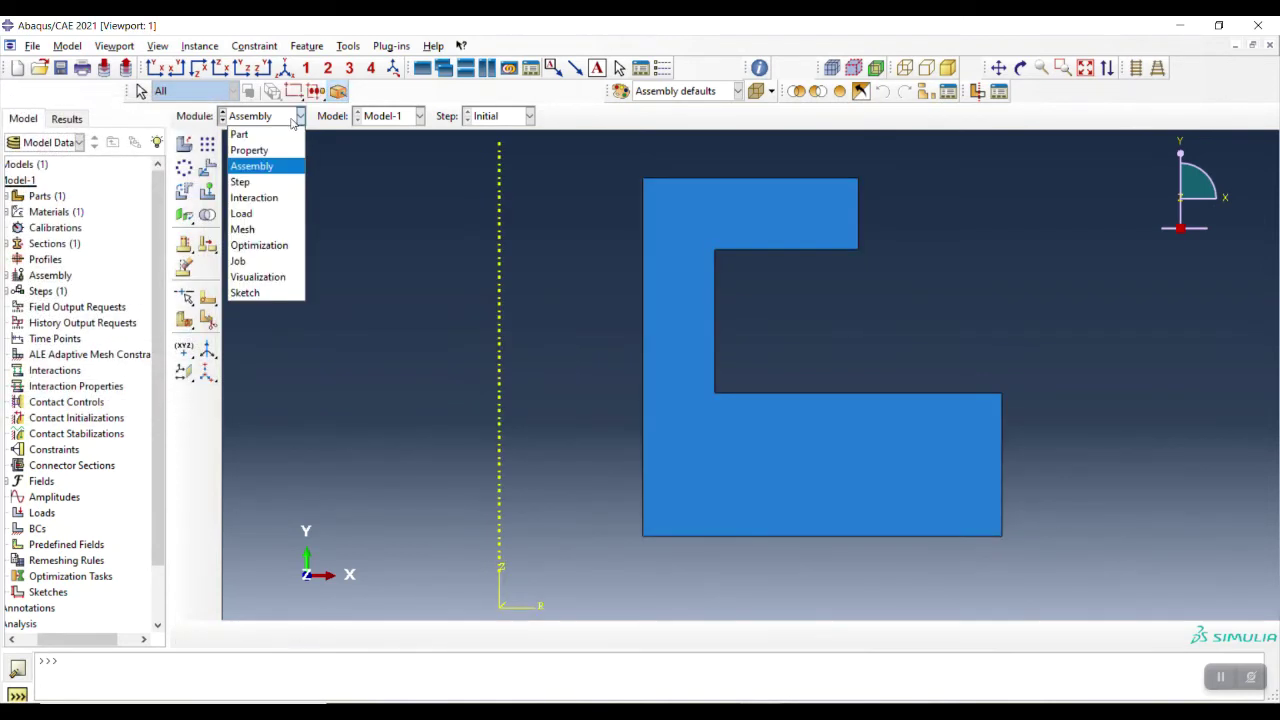
pyautogui.click(277, 180)
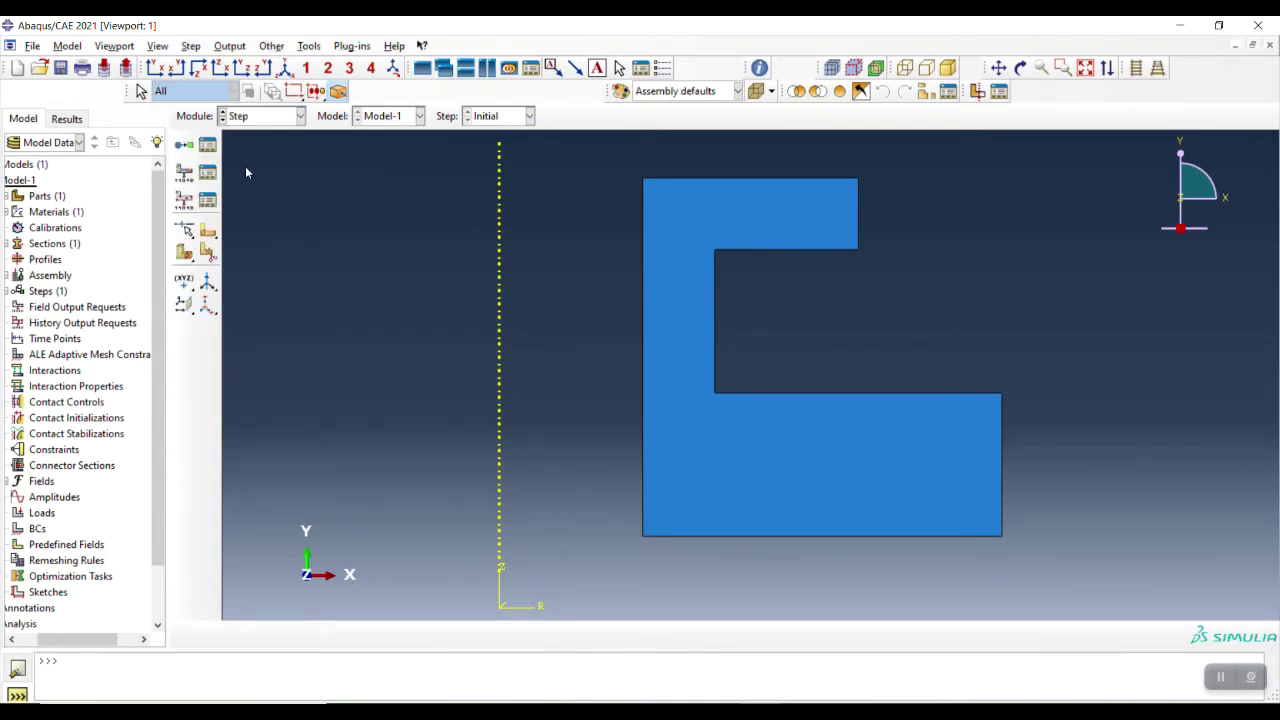
pyautogui.click(186, 146)
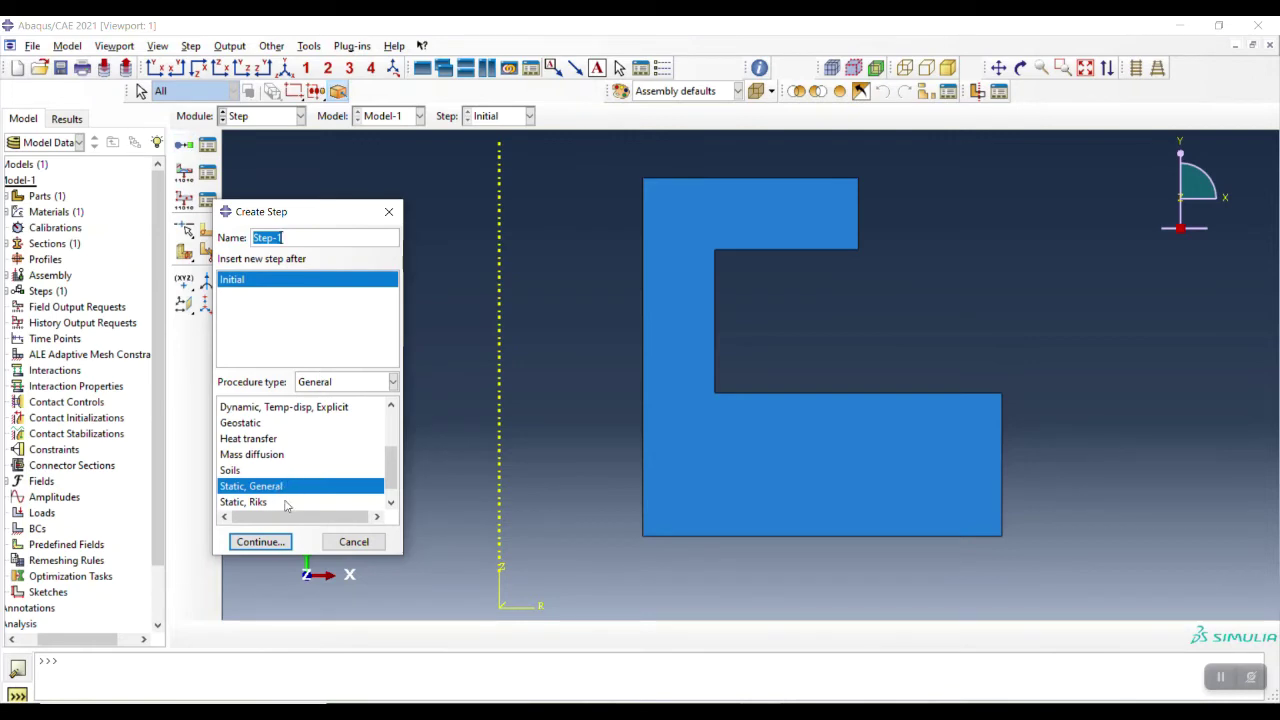
pyautogui.click(281, 545)
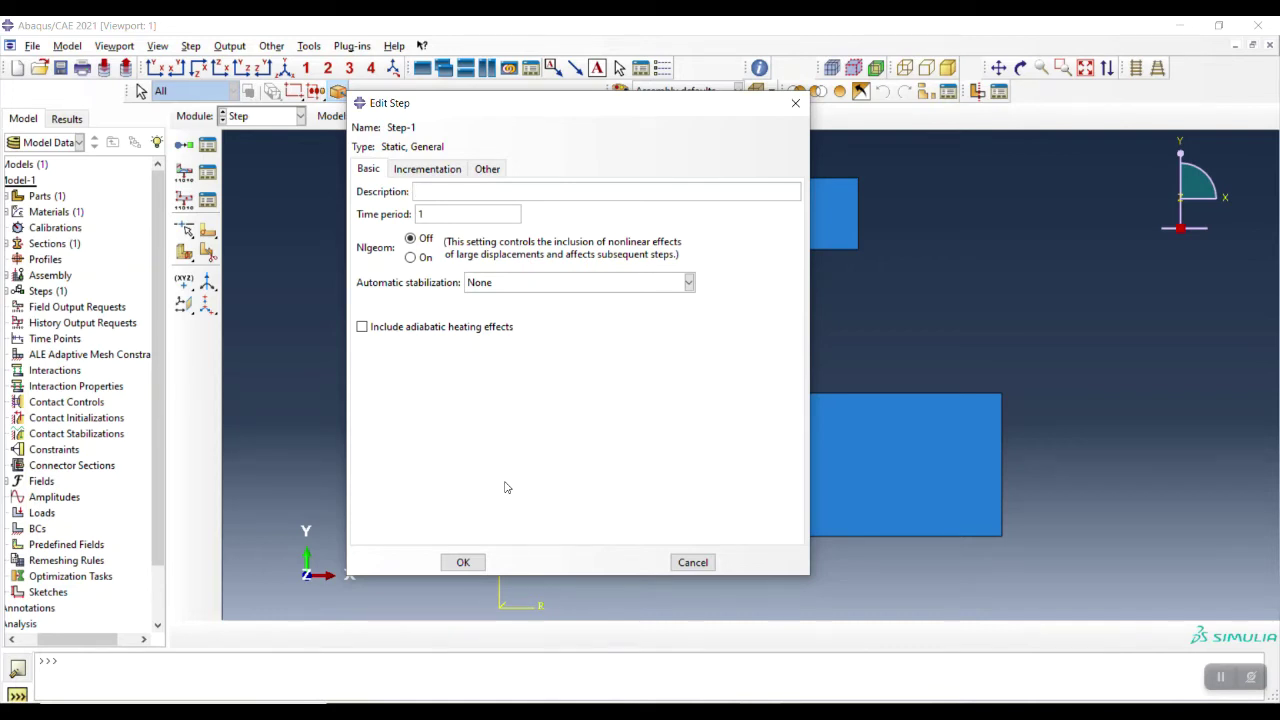
# Turn on Nlgeom for Step-1, set the initial increment size to 0.01 and the minimum to 1E-9, and save the step
pyautogui.click(416, 258)
pyautogui.click(427, 169)
pyautogui.doubleClick(432, 251)
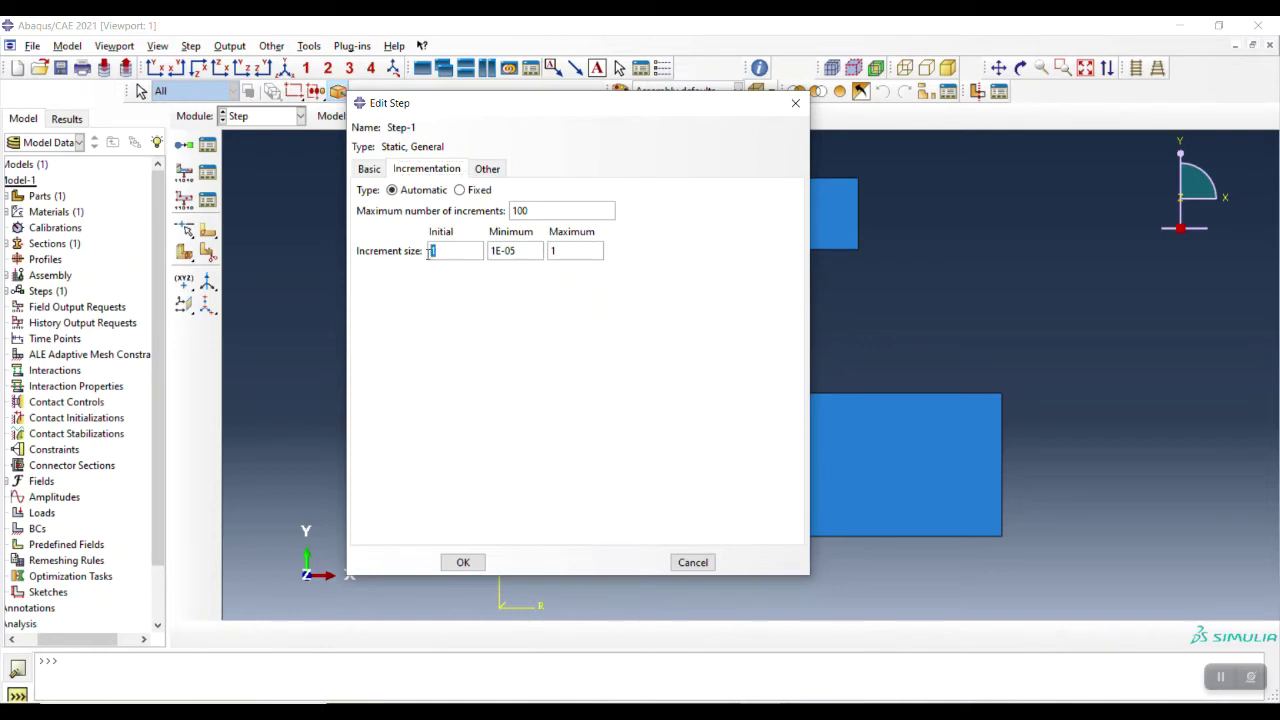
pyautogui.write('0.01')
pyautogui.doubleClick(511, 251)
pyautogui.write('9')
pyautogui.click(463, 562)
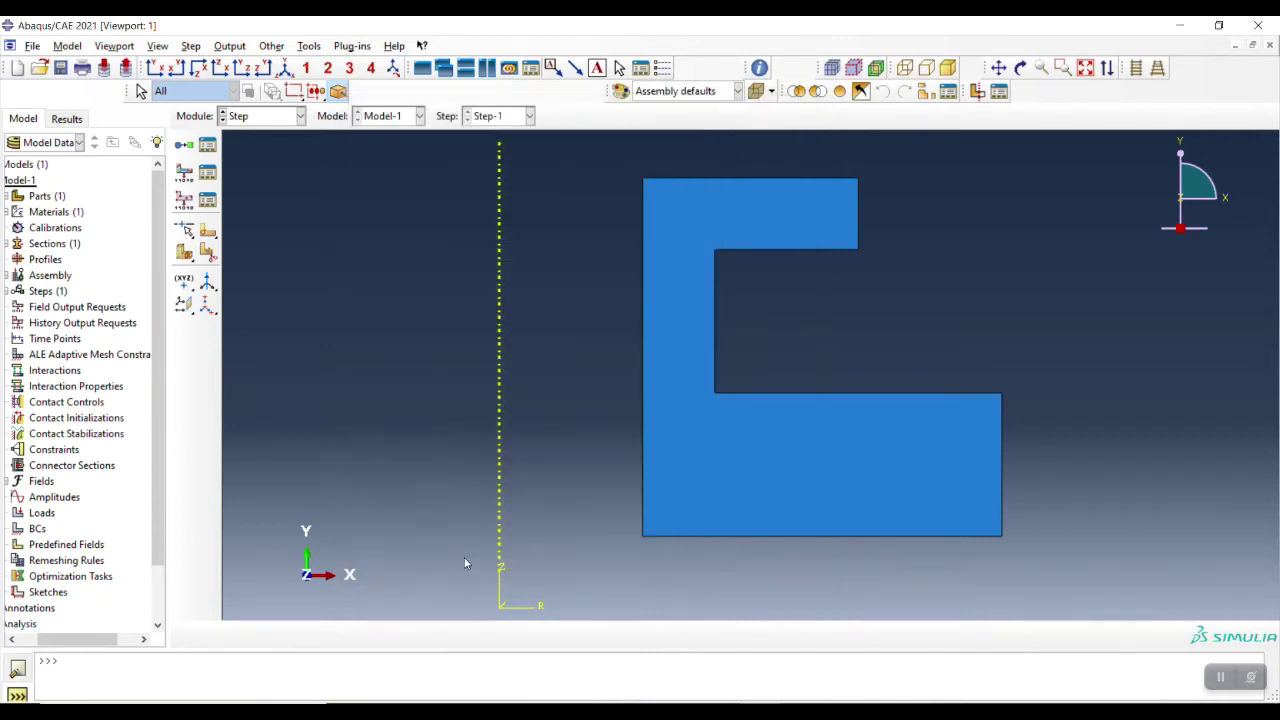
# In the Load module, apply an ENCASTRE boundary condition in the Initial step to the long vertical edge nearest the rotation axis
pyautogui.click(297, 116)
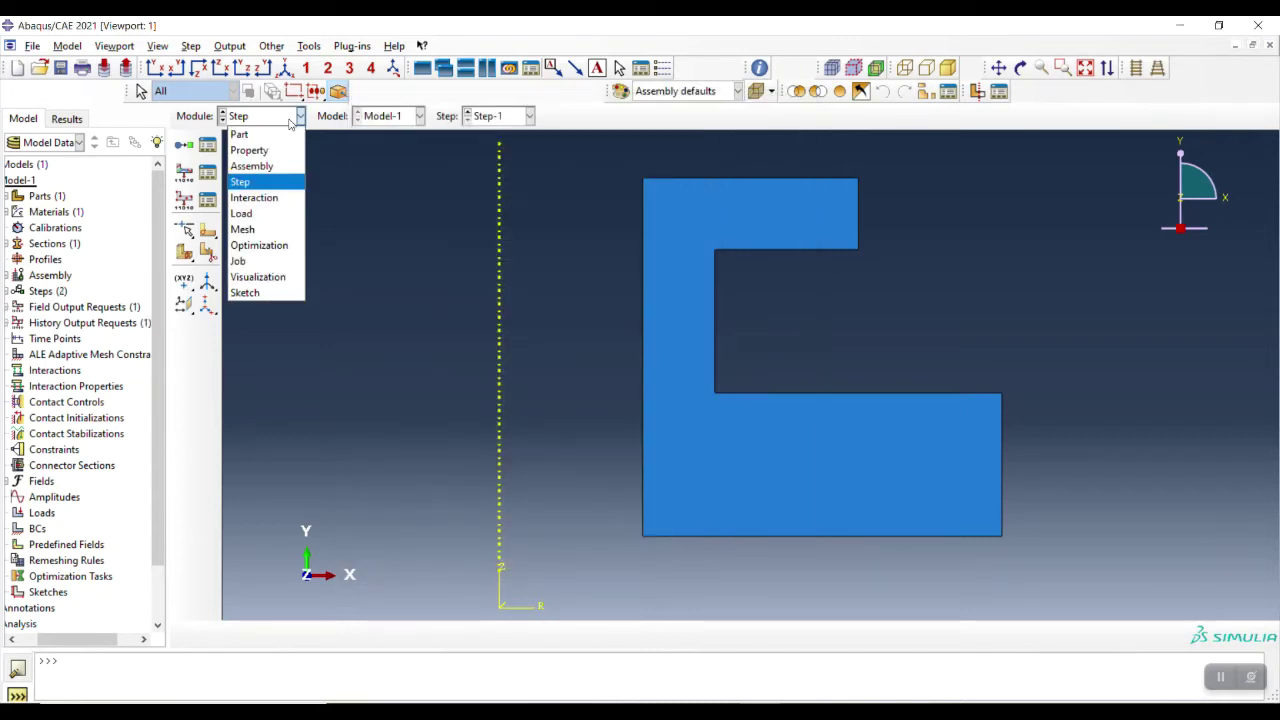
pyautogui.click(271, 217)
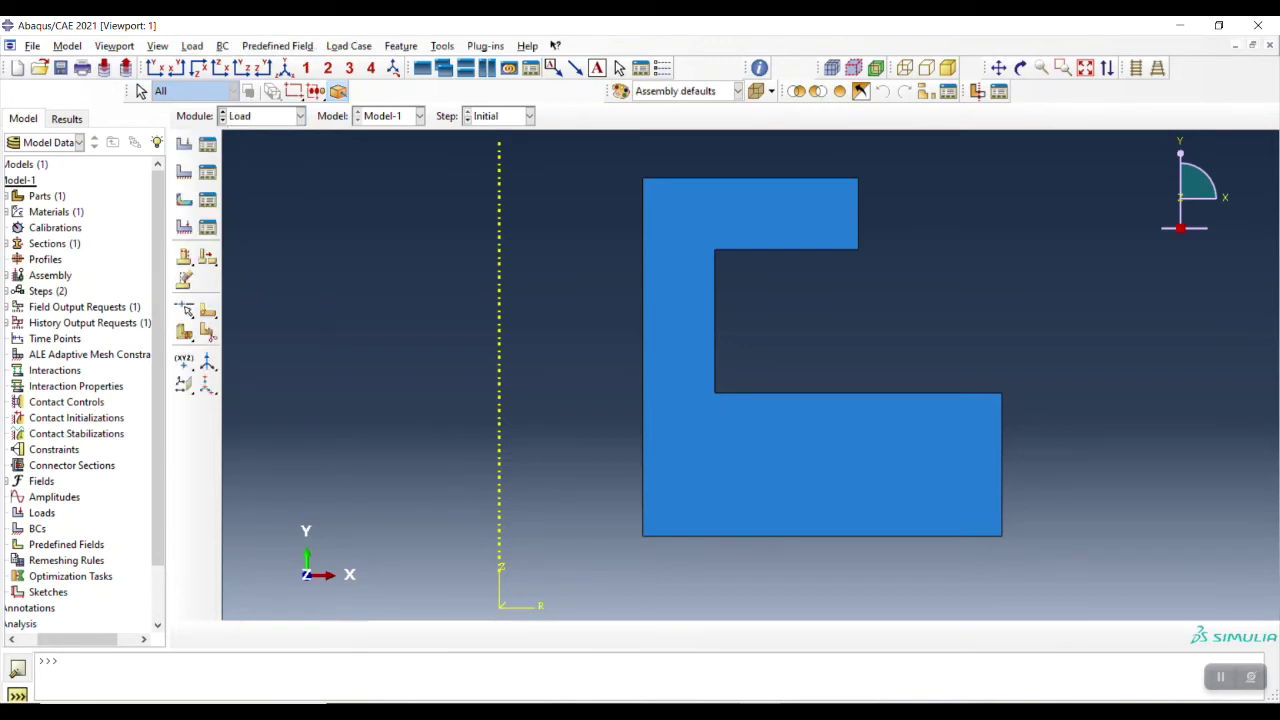
pyautogui.click(185, 173)
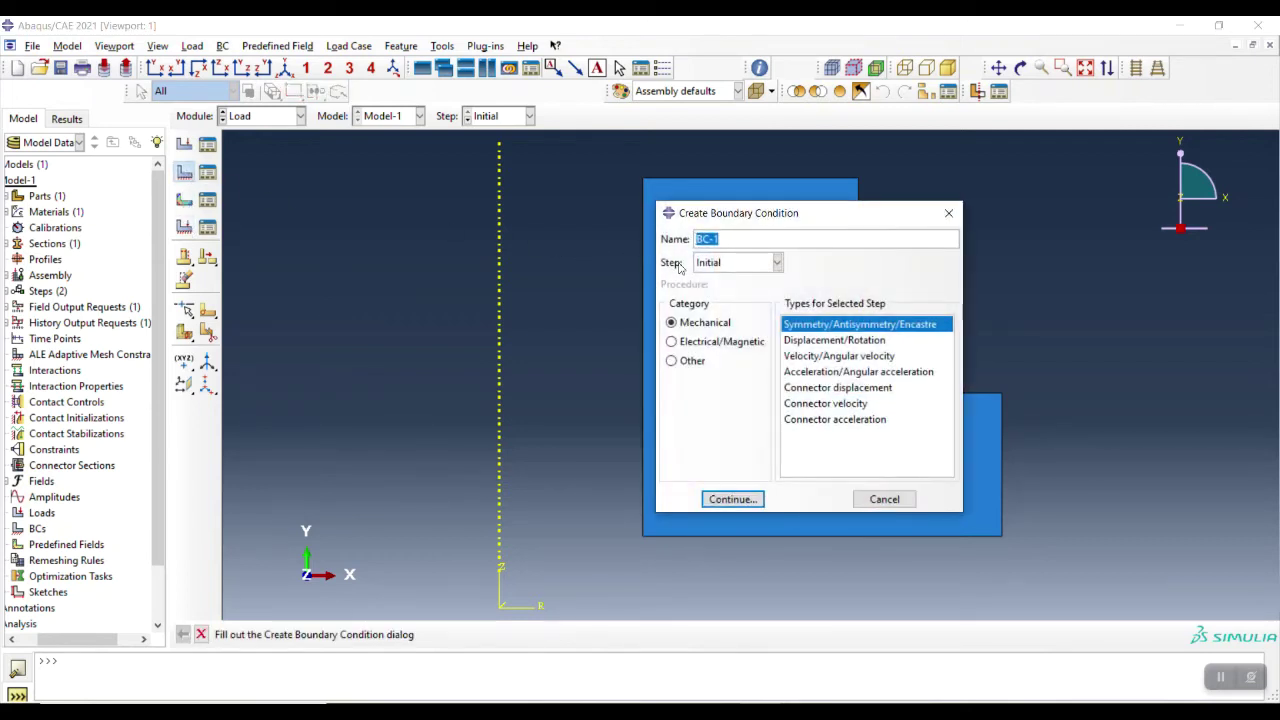
pyautogui.click(732, 499)
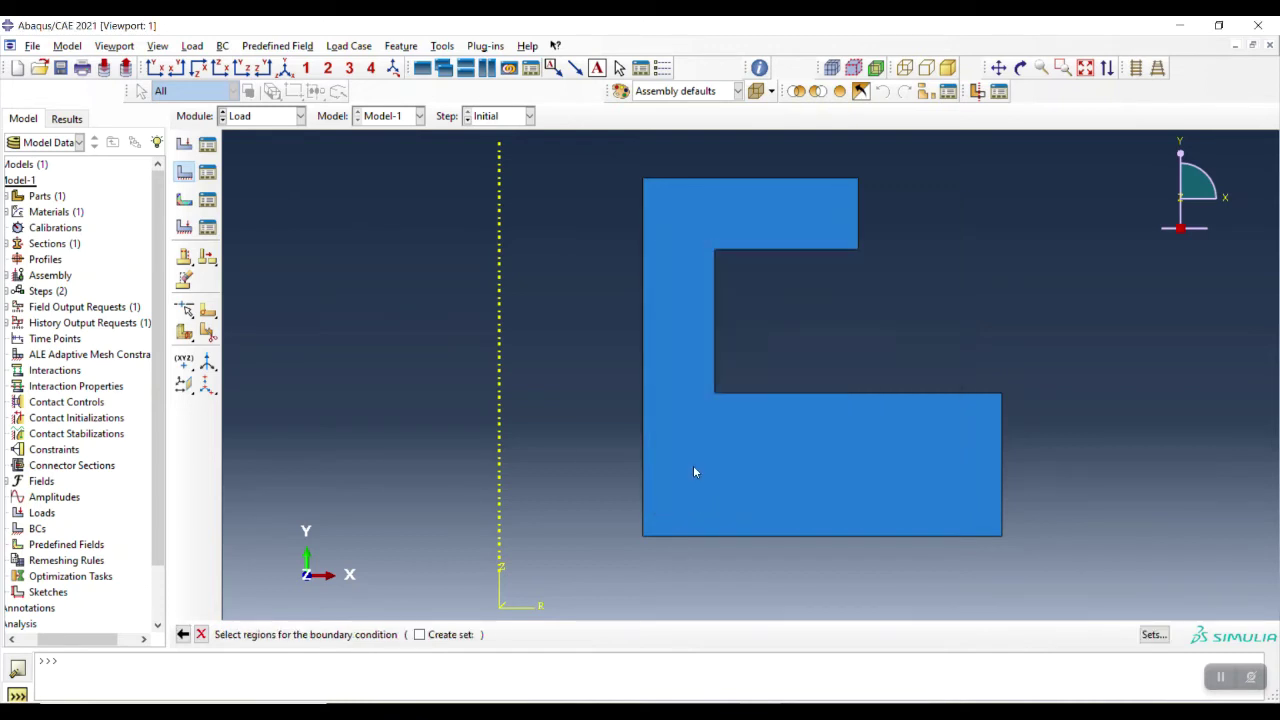
pyautogui.click(645, 420)
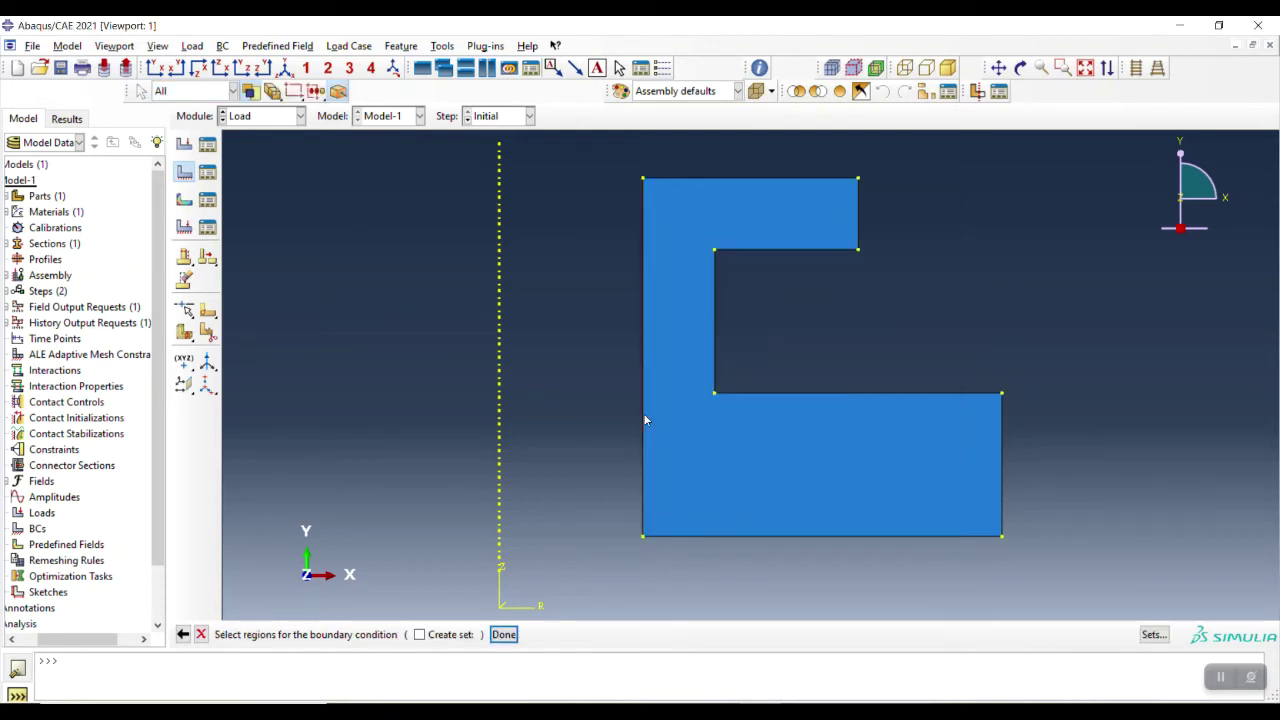
pyautogui.click(512, 636)
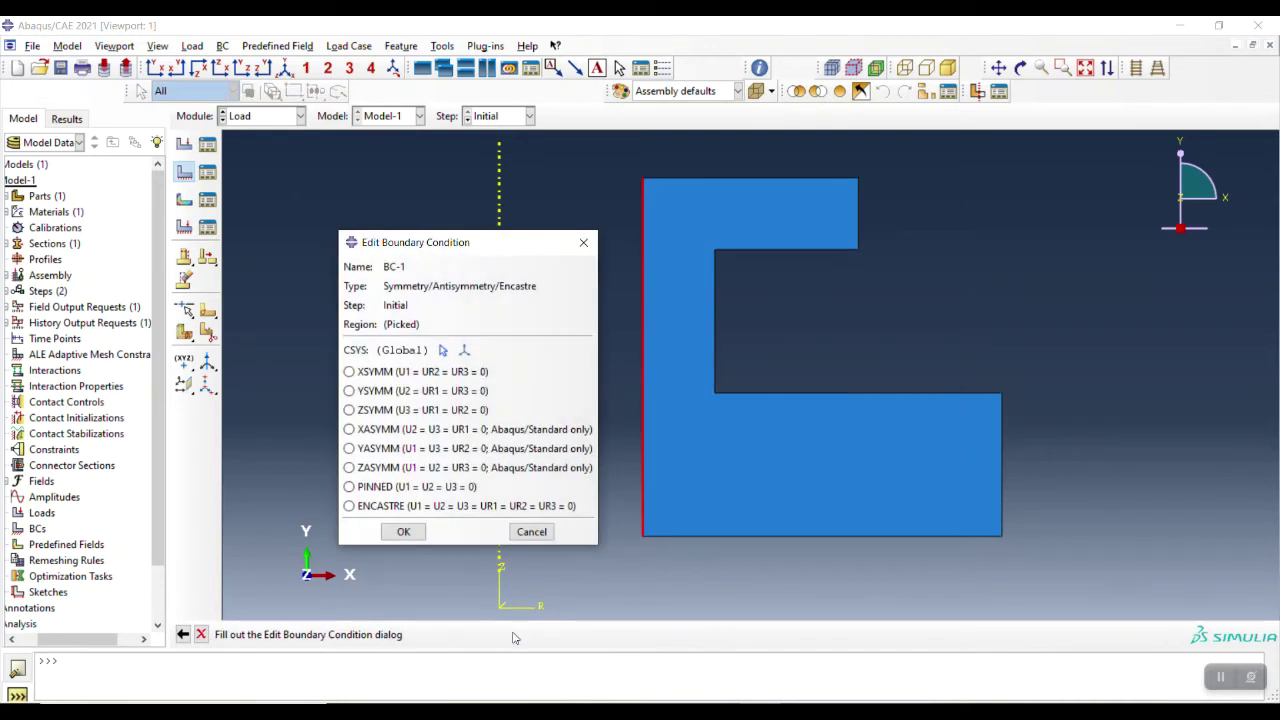
pyautogui.click(459, 508)
pyautogui.click(401, 532)
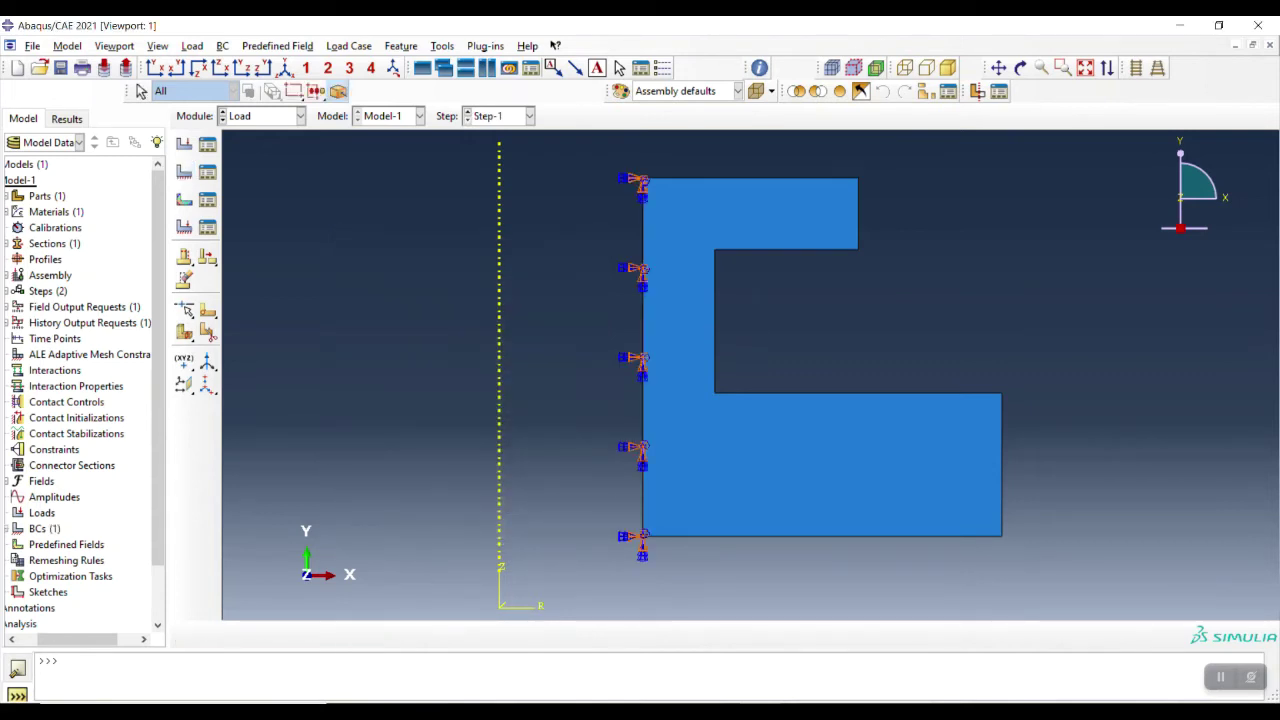
# Apply a rotational body force to the whole part in Step-1 with an angular velocity of 4.1887902 radians/time
pyautogui.click(186, 146)
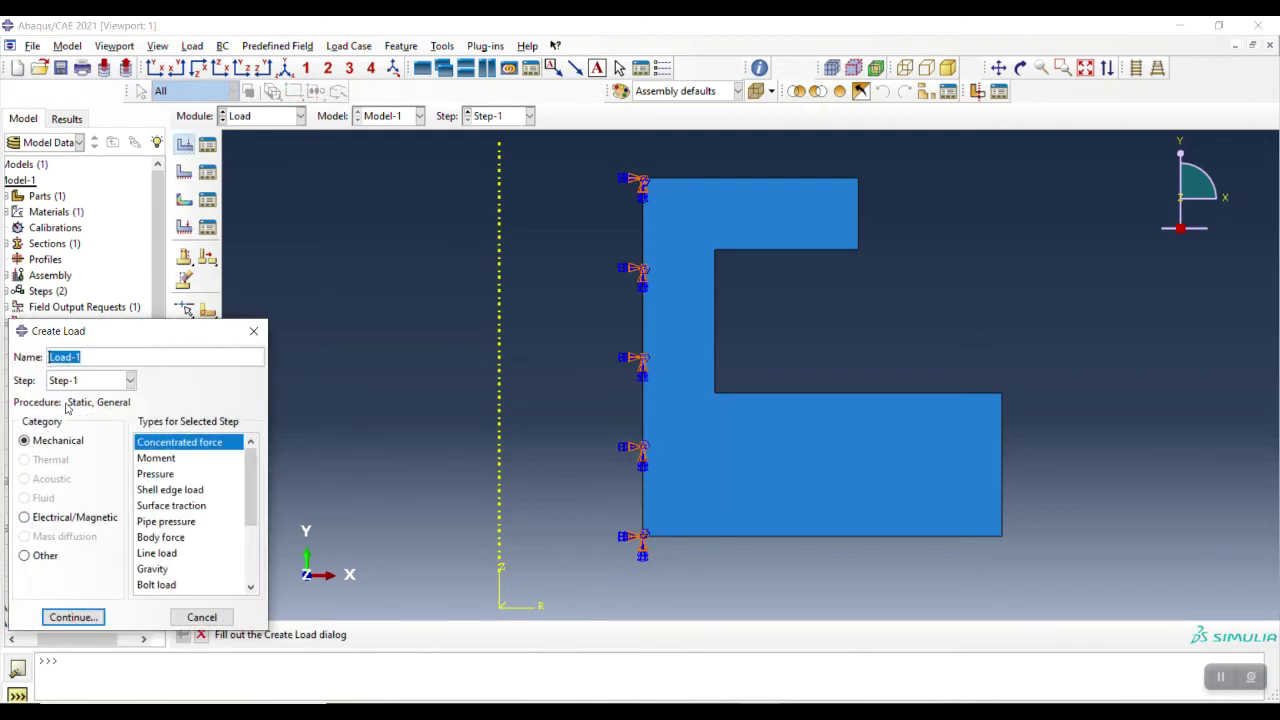
pyautogui.moveTo(247, 457); pyautogui.dragTo(241, 537)
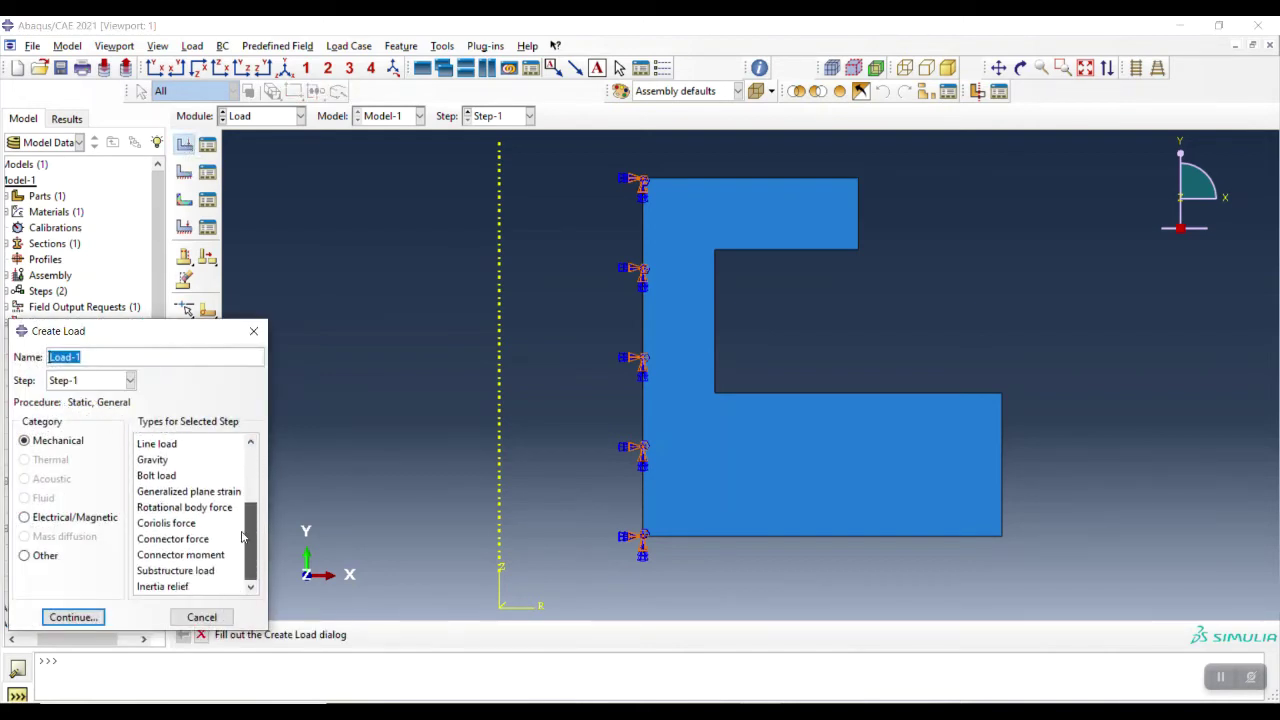
pyautogui.click(189, 508)
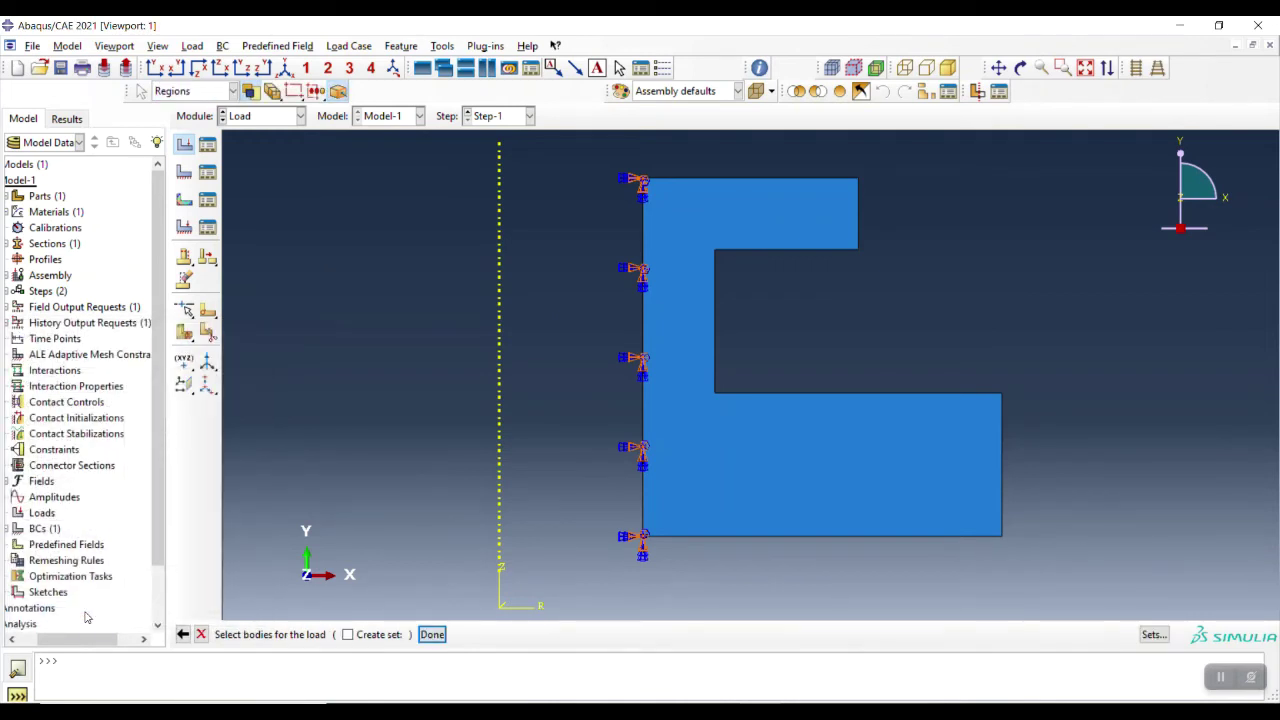
pyautogui.click(728, 474)
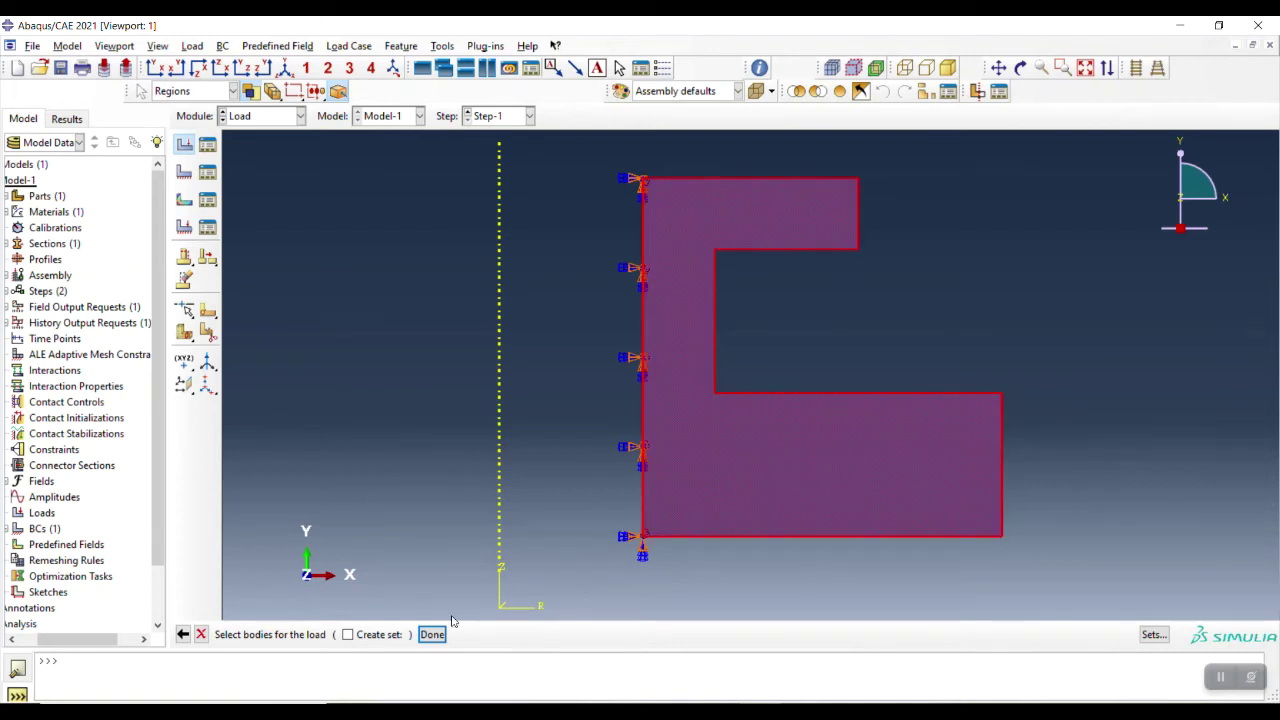
pyautogui.click(438, 635)
pyautogui.click(108, 352)
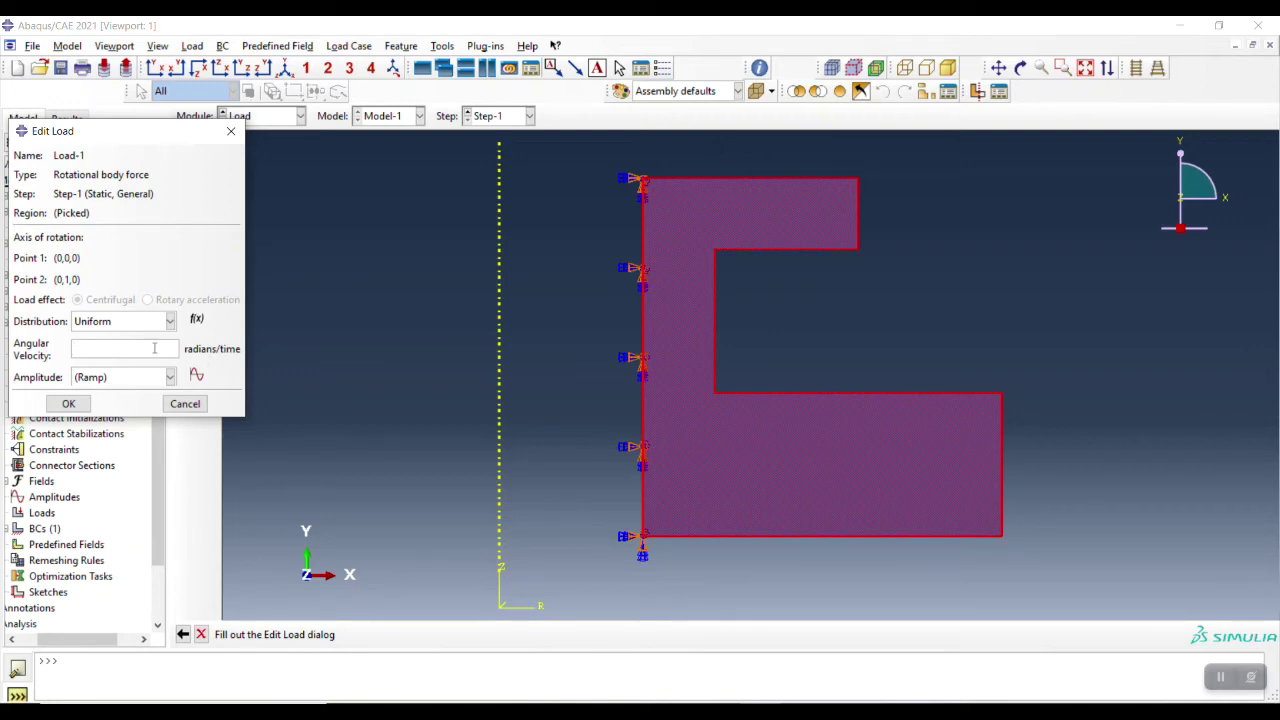
pyautogui.write('4.1887902')
pyautogui.click(69, 404)
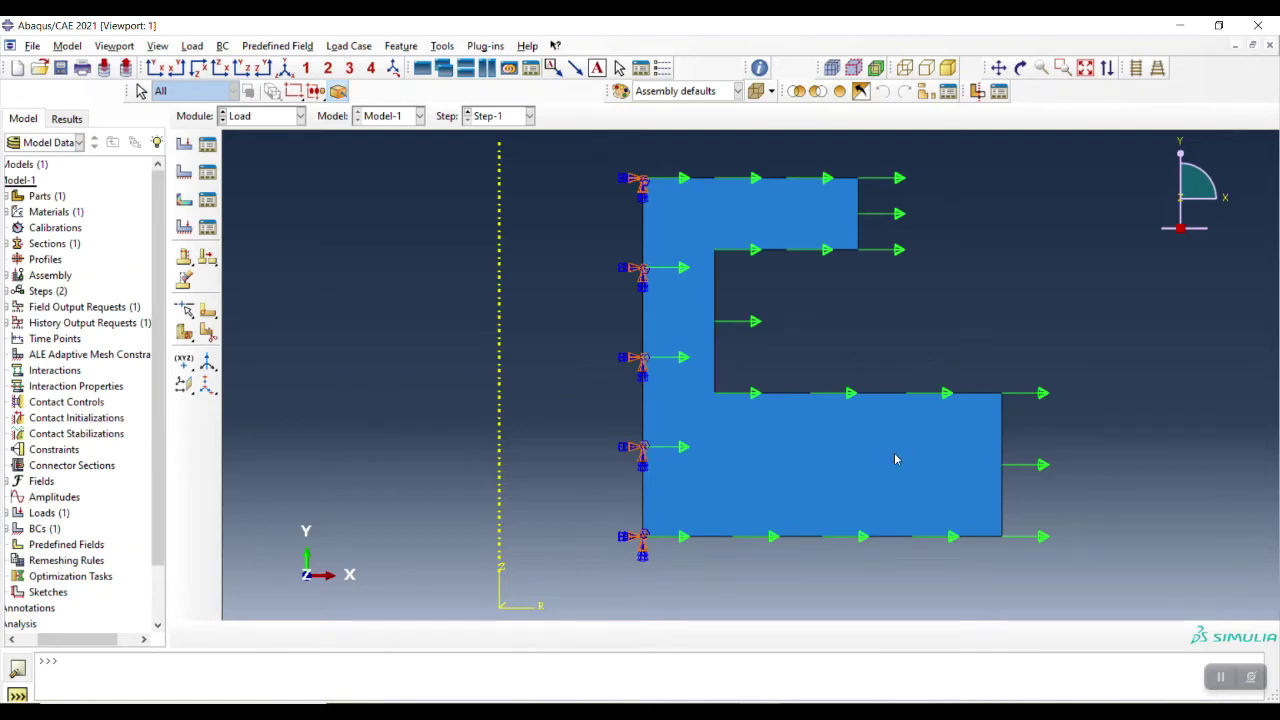
# Go to the Mesh module and set the meshing object to the part instead of the assembly
pyautogui.click(300, 116)
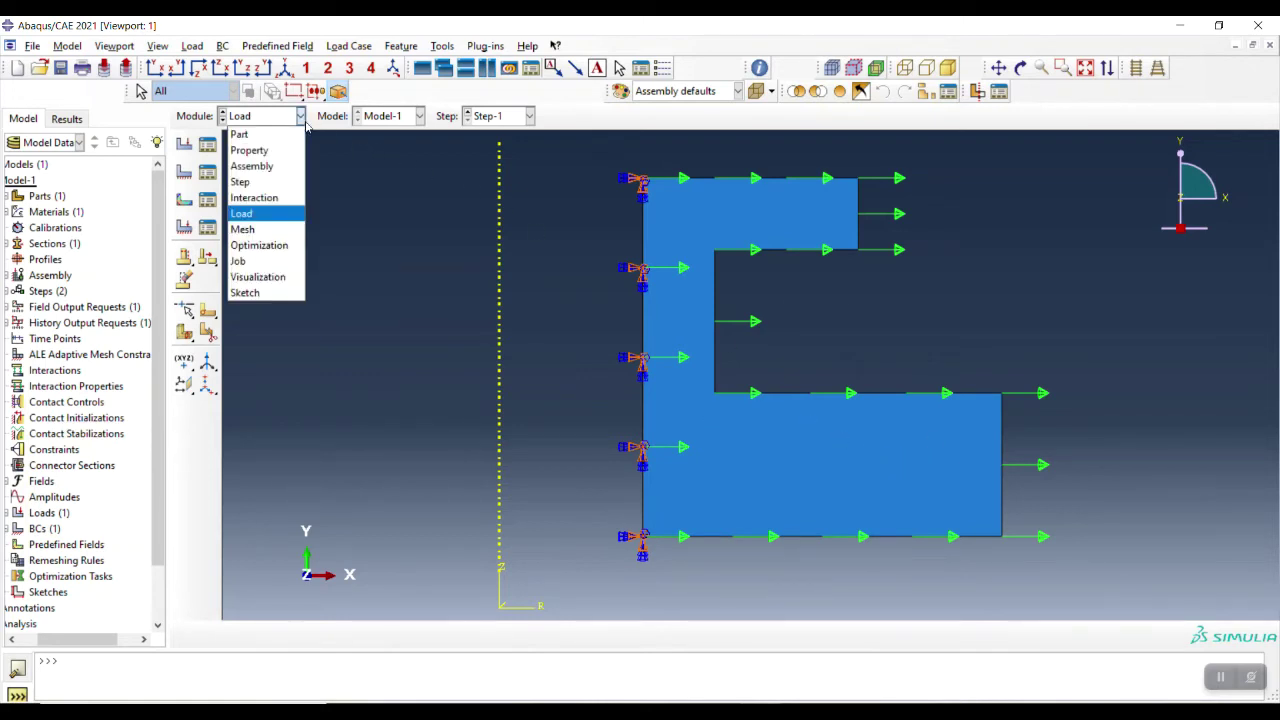
pyautogui.click(243, 229)
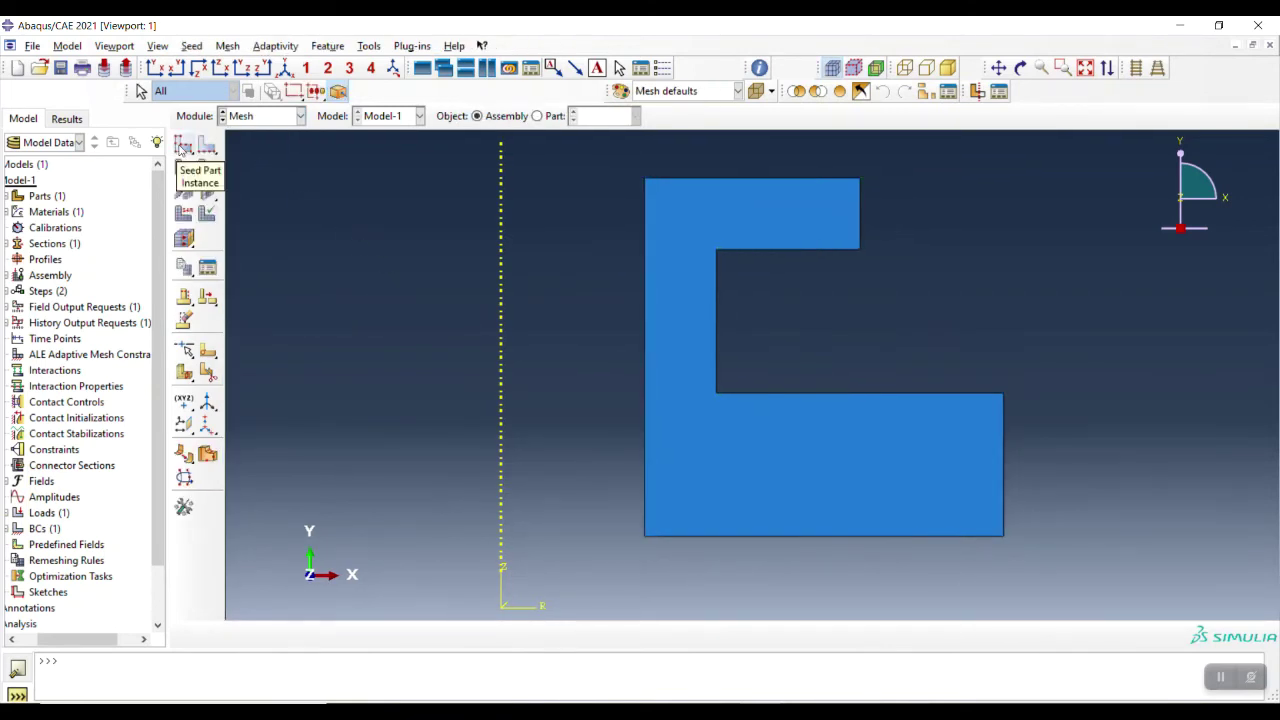
pyautogui.click(183, 145)
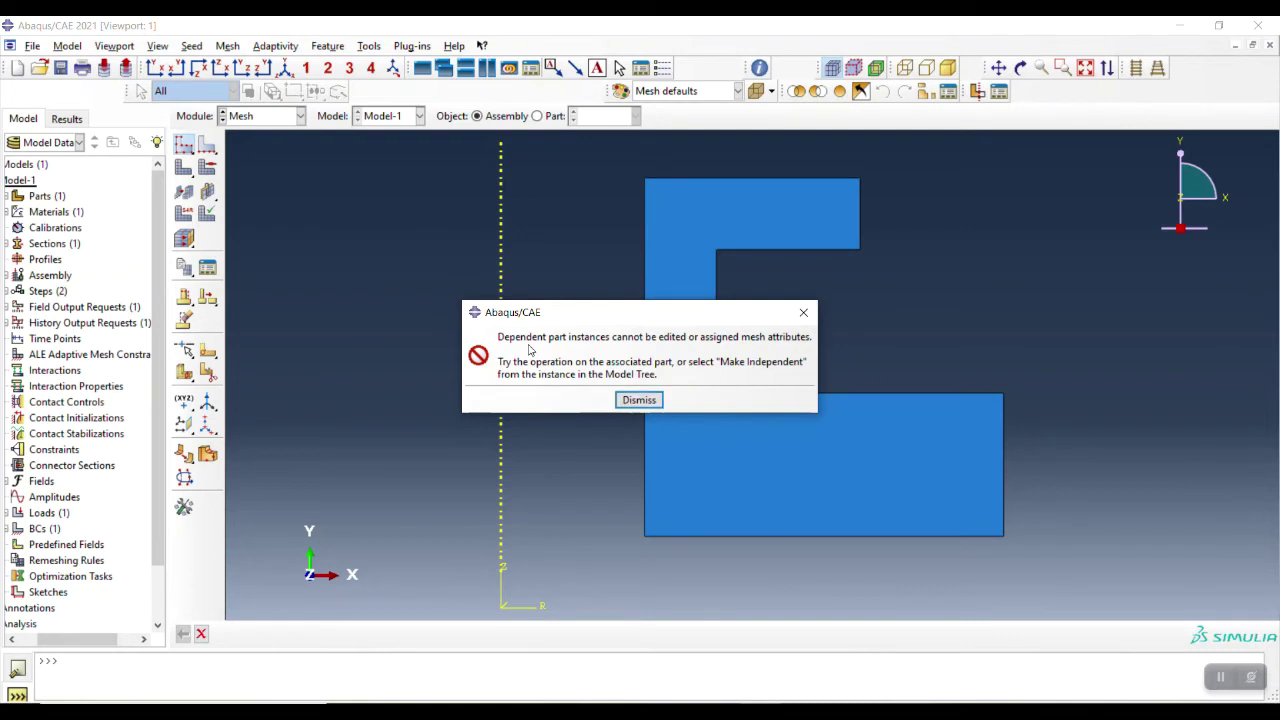
pyautogui.click(636, 401)
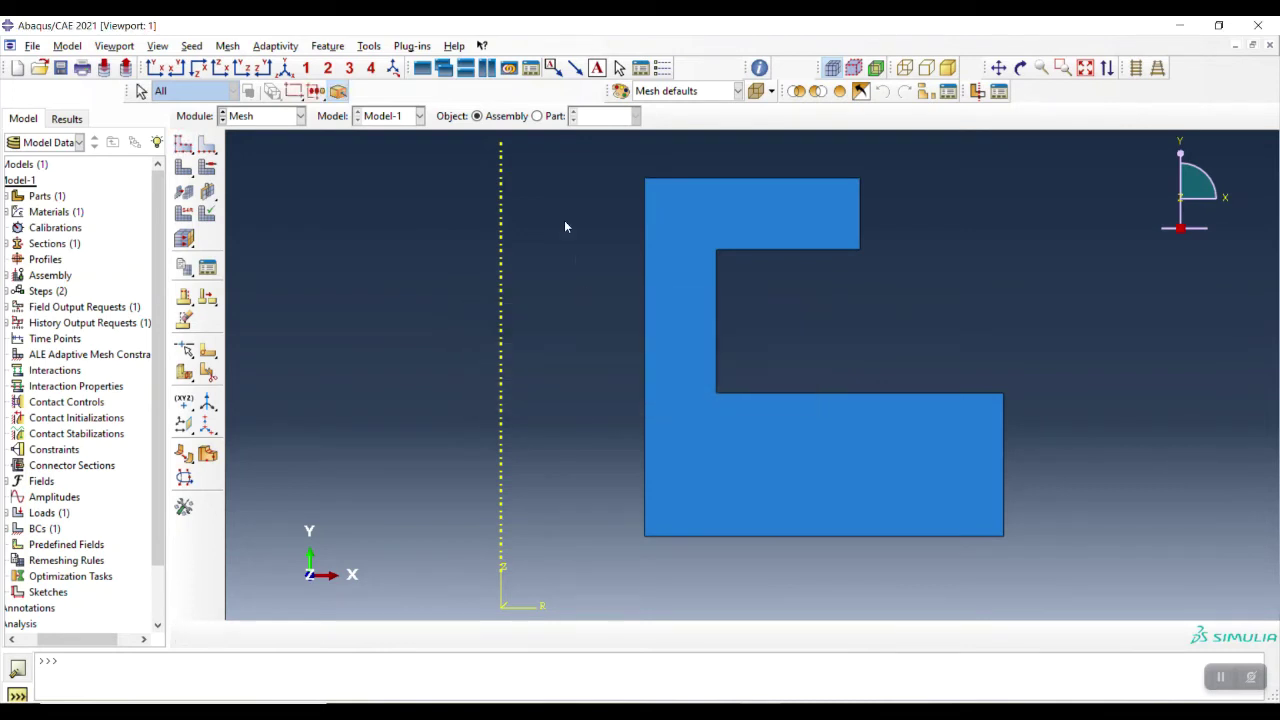
pyautogui.click(537, 116)
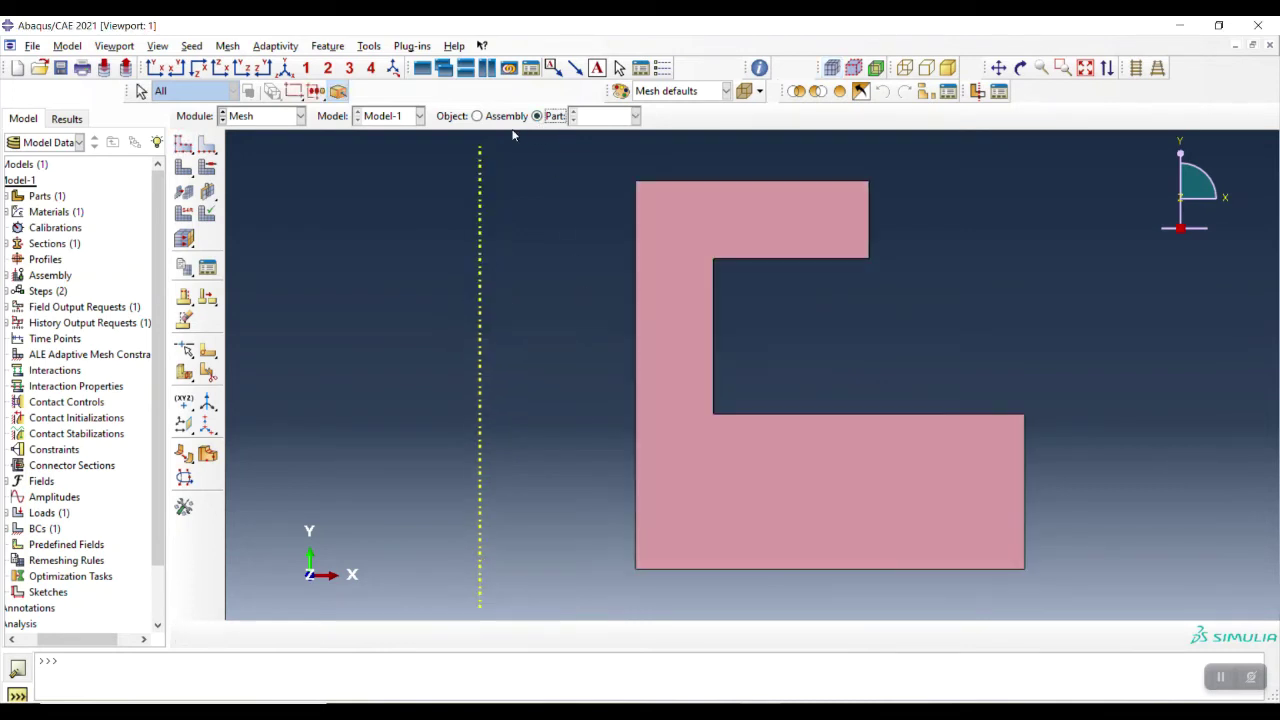
# Seed Part-1 with an approximate global size of 1 and mesh the part
pyautogui.click(183, 145)
pyautogui.click(238, 422)
pyautogui.moveTo(262, 257); pyautogui.dragTo(236, 257)
pyautogui.write('1')
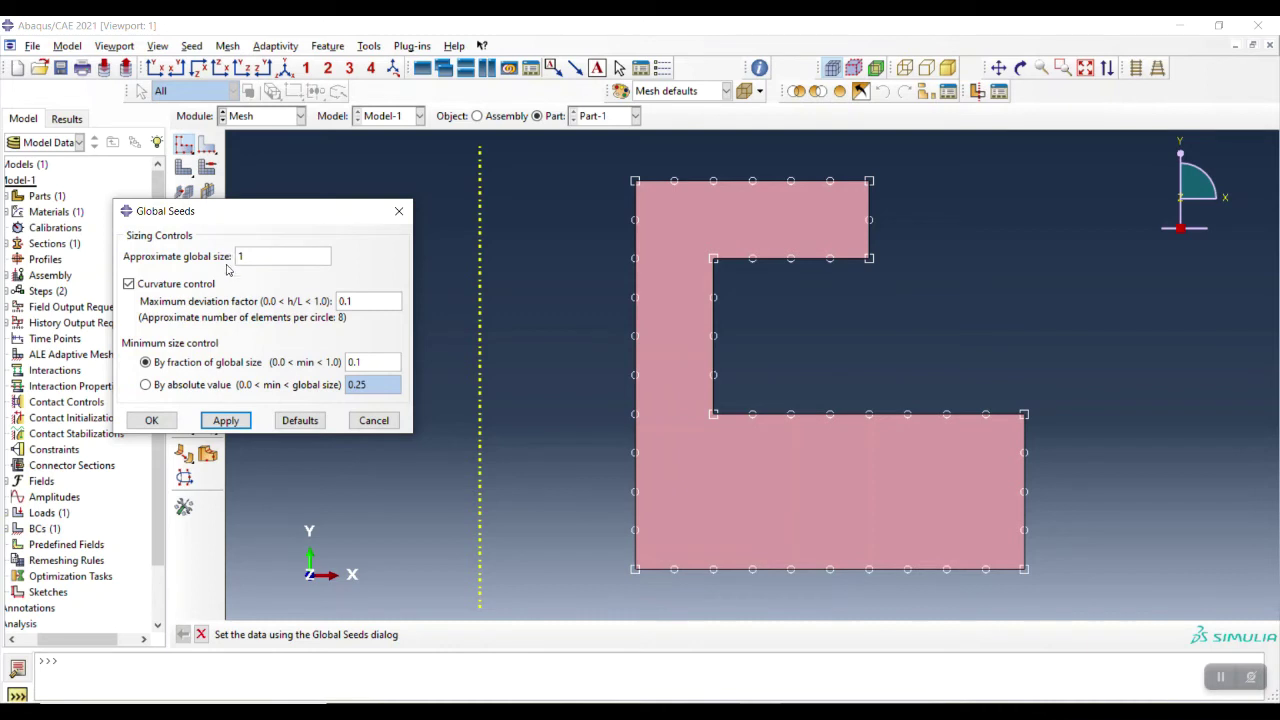
pyautogui.click(213, 422)
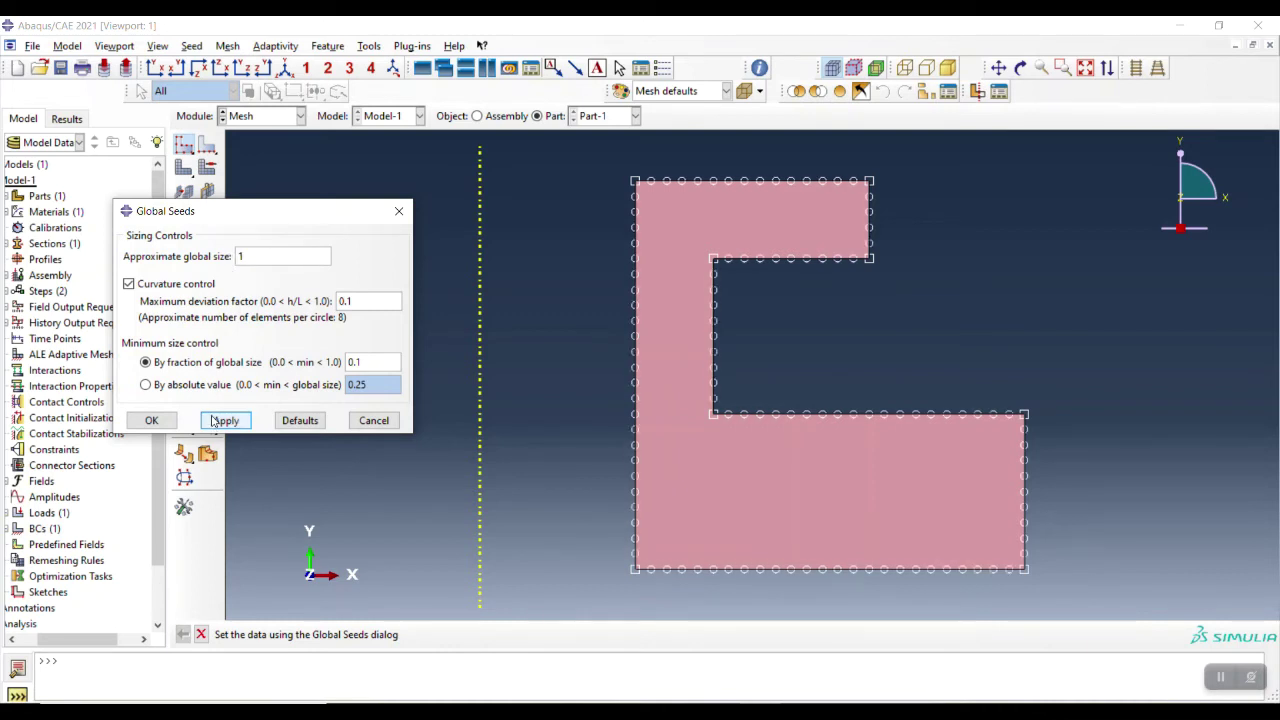
pyautogui.click(152, 421)
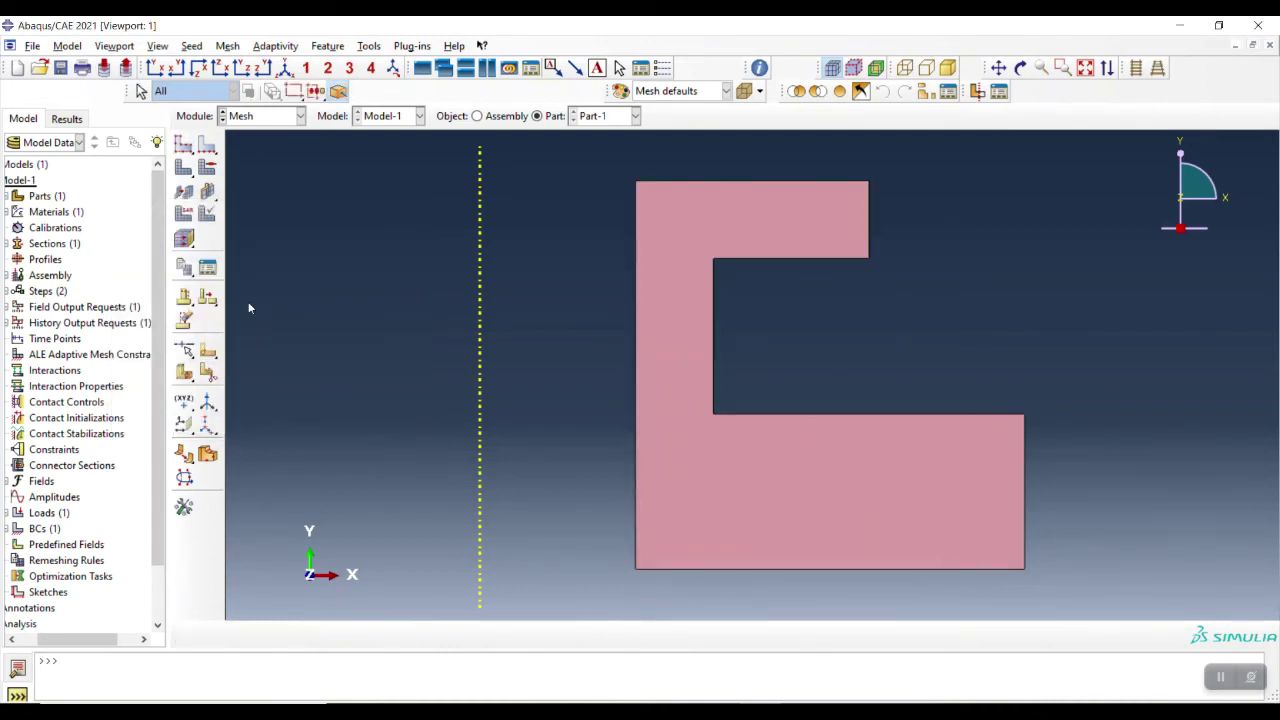
pyautogui.click(184, 167)
pyautogui.click(321, 636)
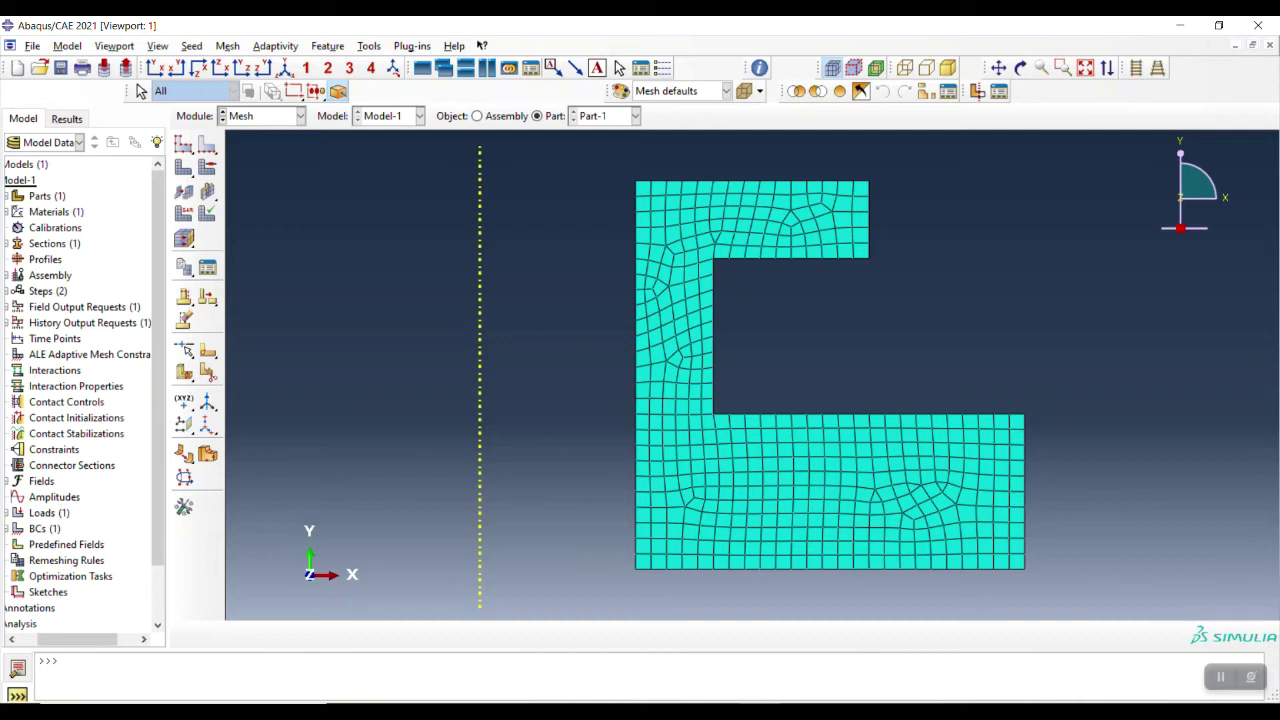
# Delete the global seeds of Part-1 together with its mesh
pyautogui.moveTo(207, 143); pyautogui.dragTo(230, 147)
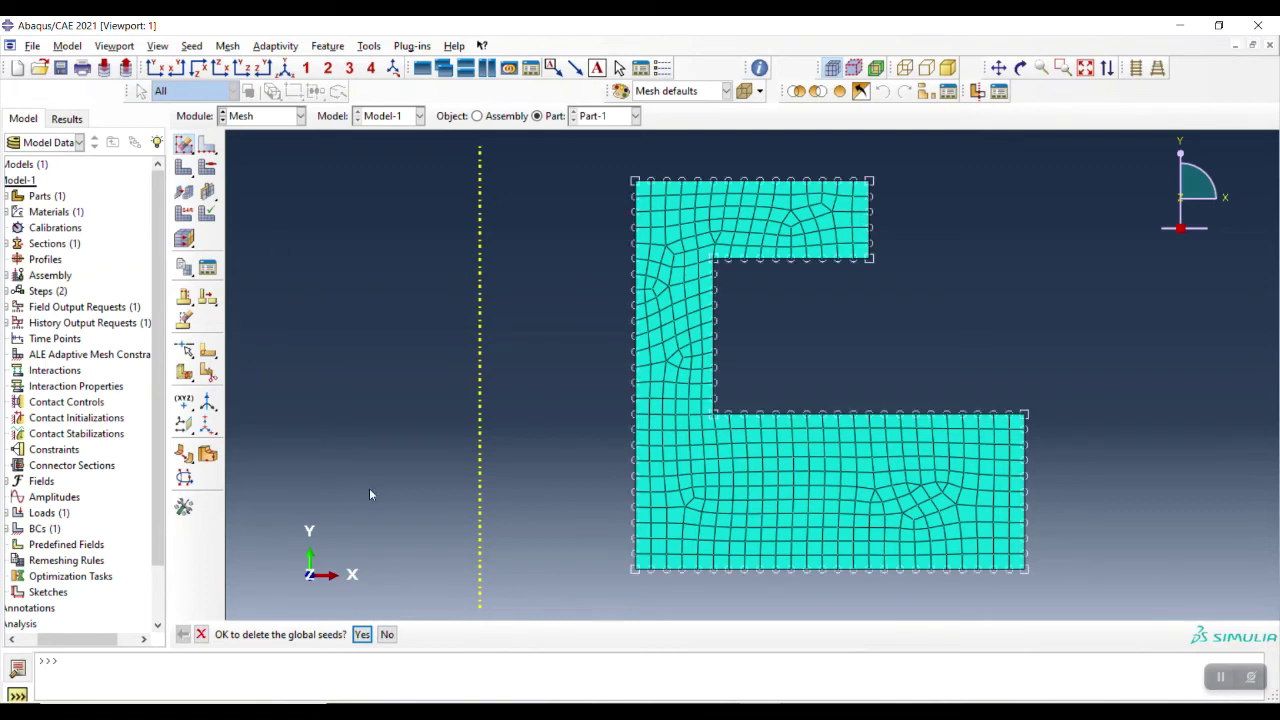
pyautogui.click(362, 634)
pyautogui.click(101, 240)
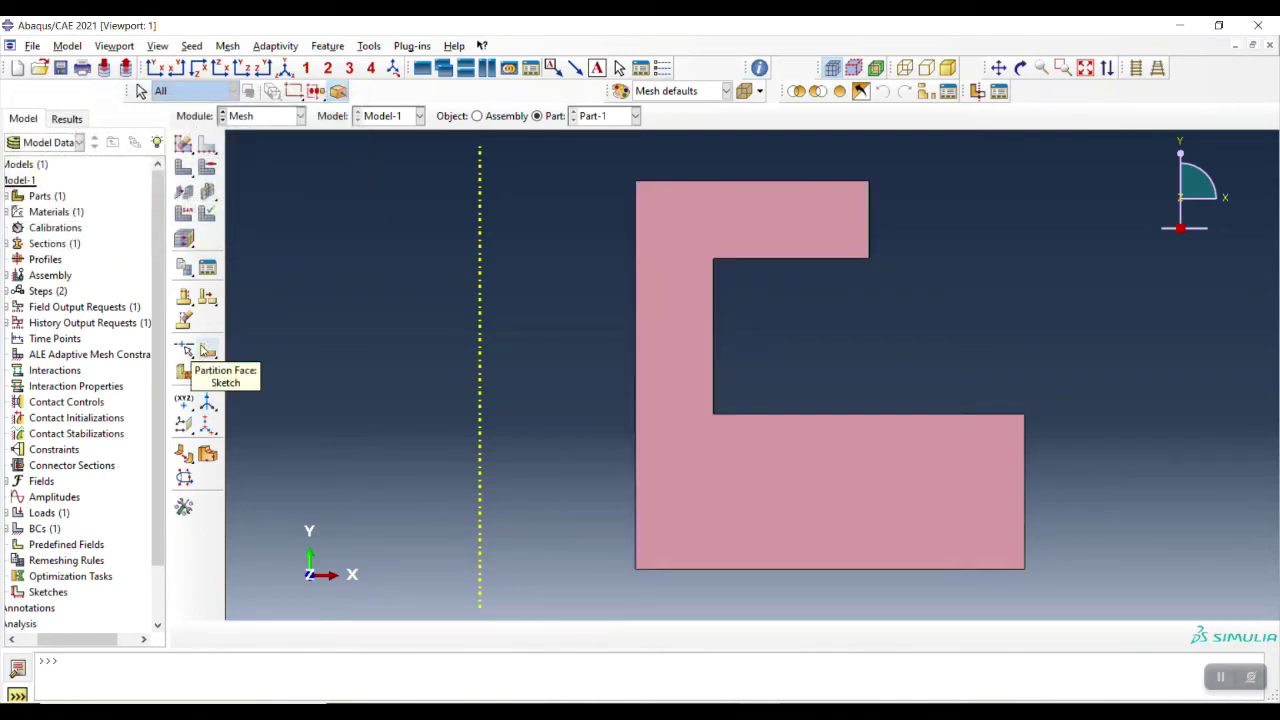
# Partition the C-shaped face by sketching two horizontal lines from its inner corners to the straight inner-radius edge
pyautogui.click(205, 350)
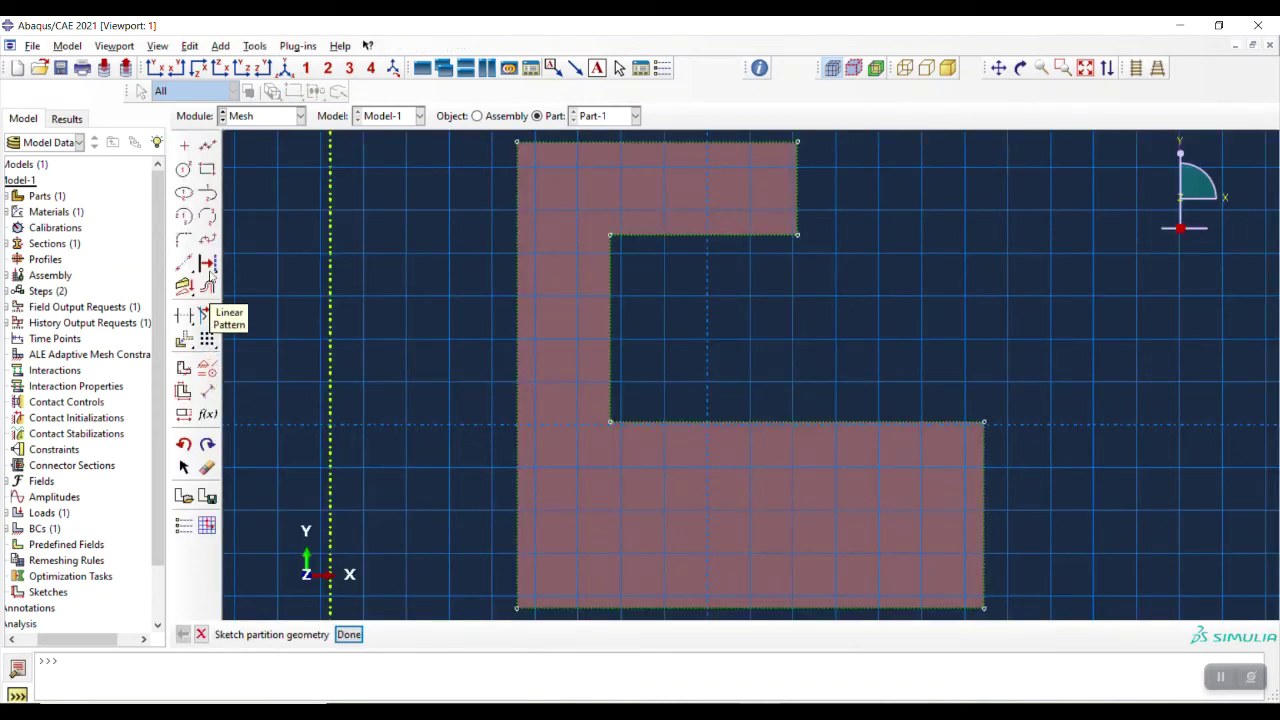
pyautogui.click(207, 145)
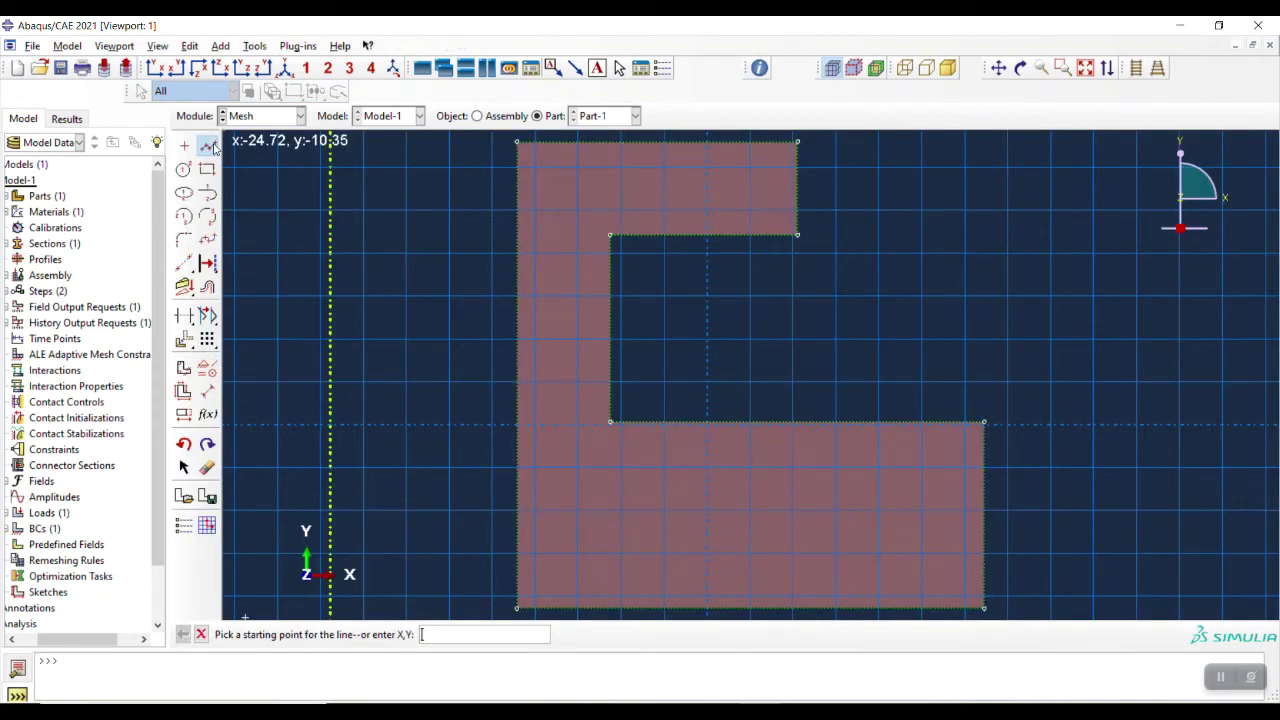
pyautogui.click(609, 237)
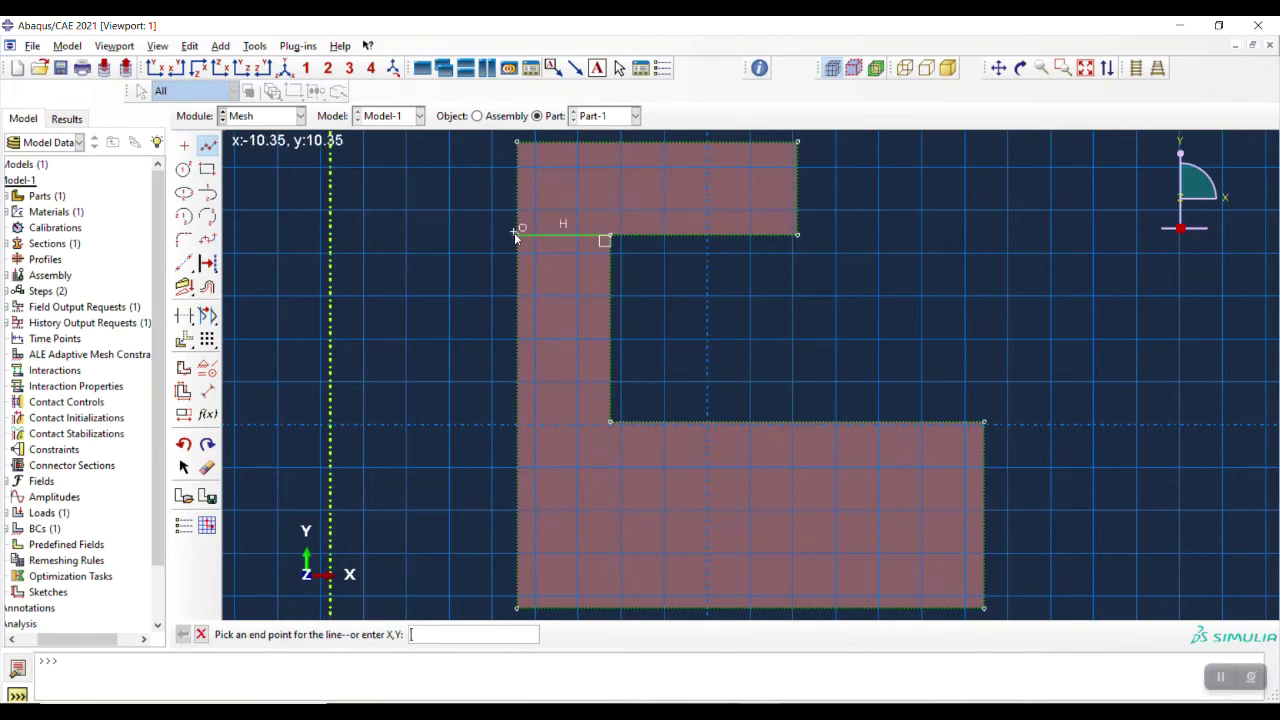
pyautogui.click(514, 232)
pyautogui.click(207, 145)
pyautogui.click(609, 423)
pyautogui.click(515, 424)
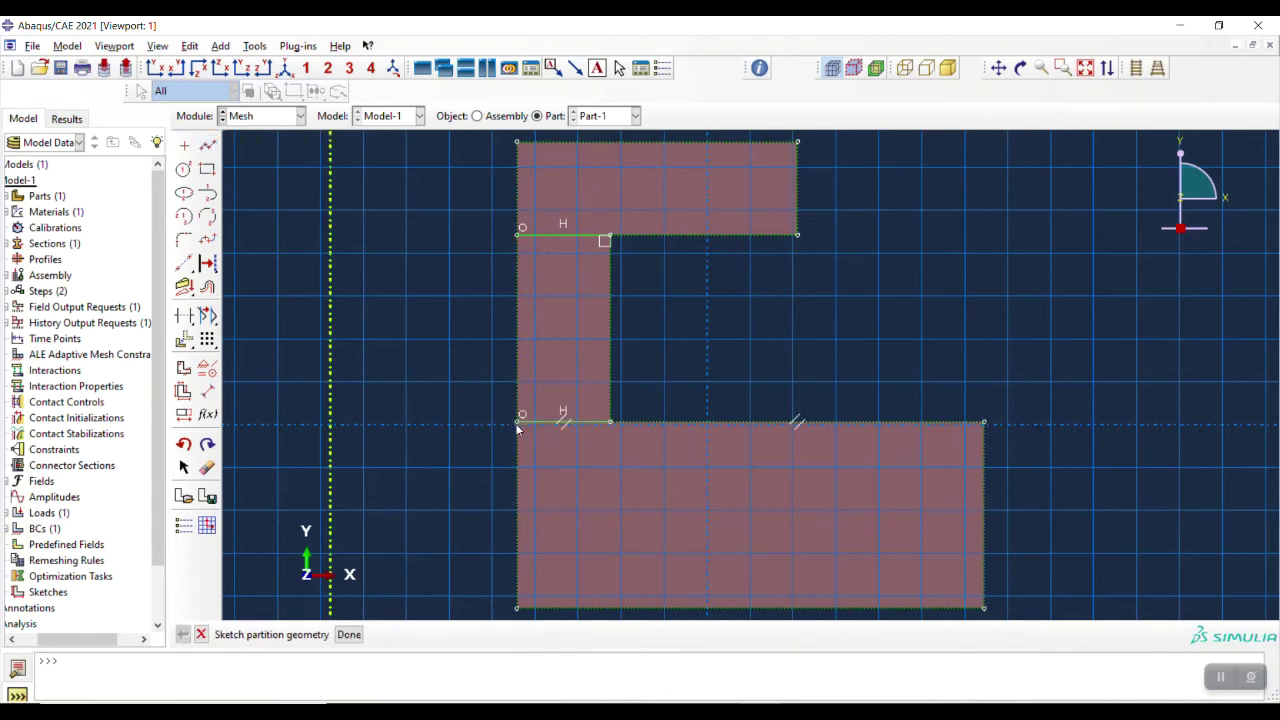
pyautogui.click(354, 635)
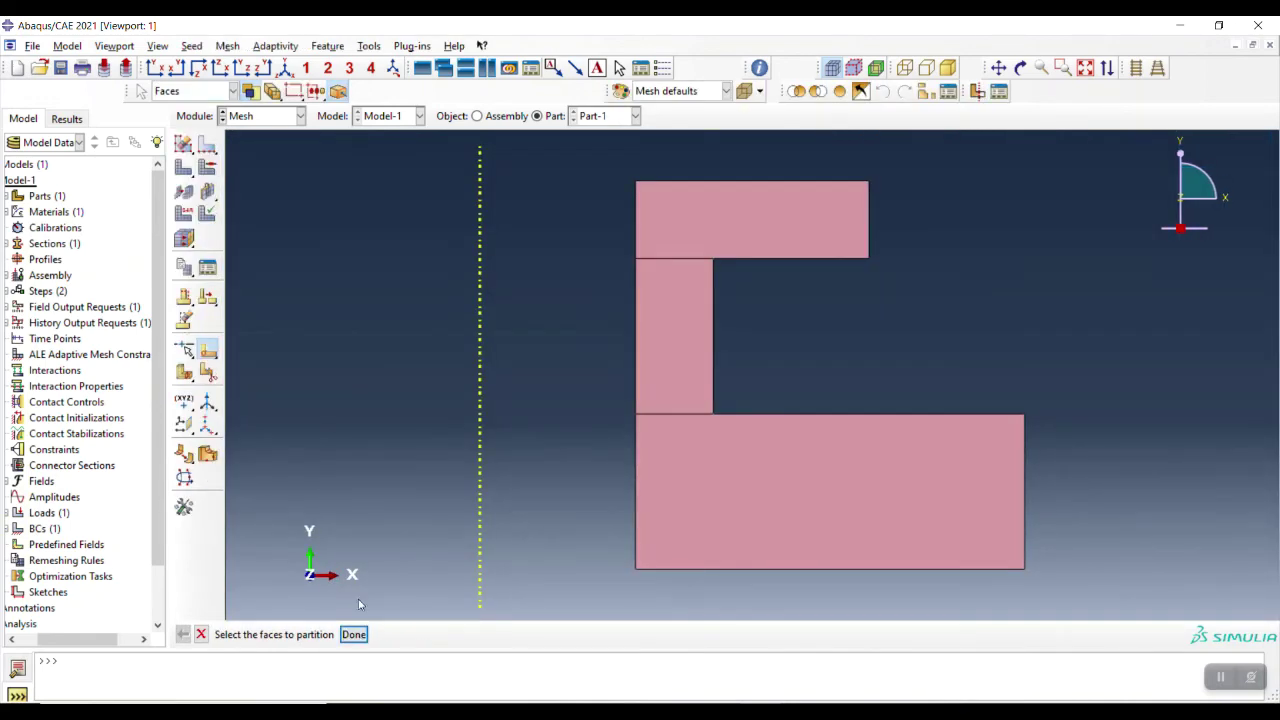
# Seed the partitioned part with an approximate global size of 1 and mesh it
pyautogui.click(185, 146)
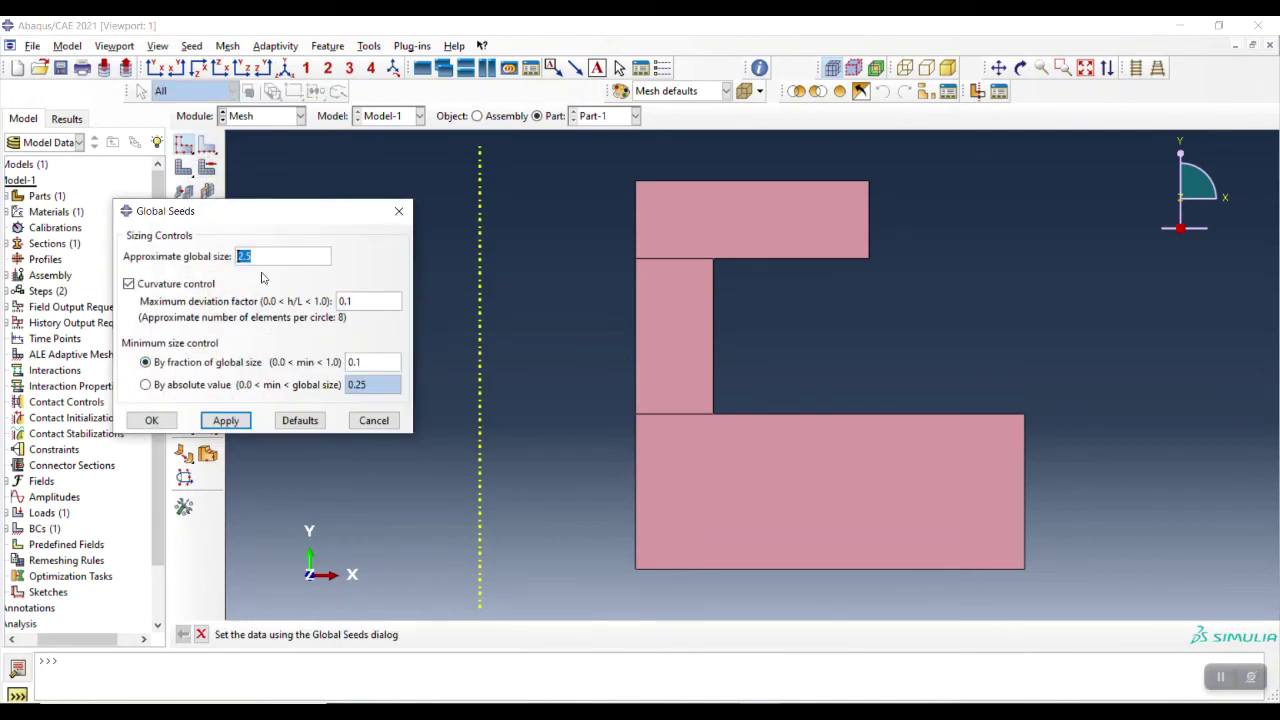
pyautogui.write('1')
pyautogui.click(225, 420)
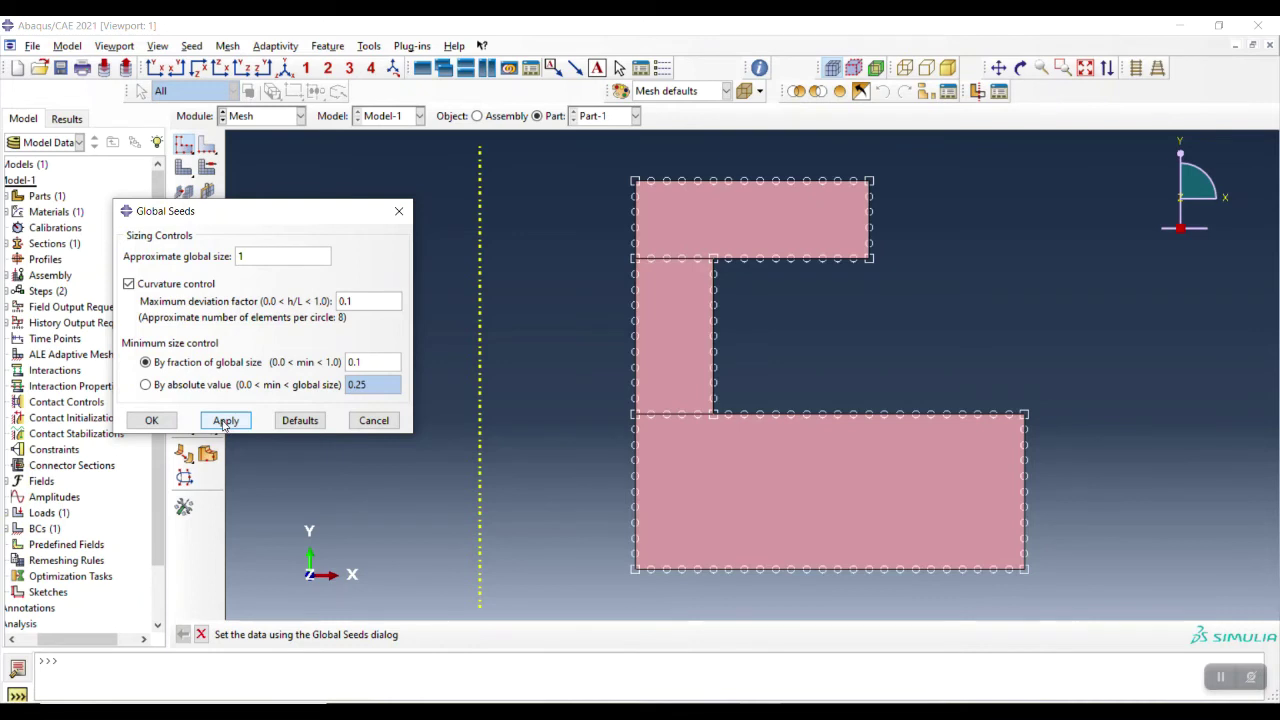
pyautogui.click(145, 420)
pyautogui.click(184, 167)
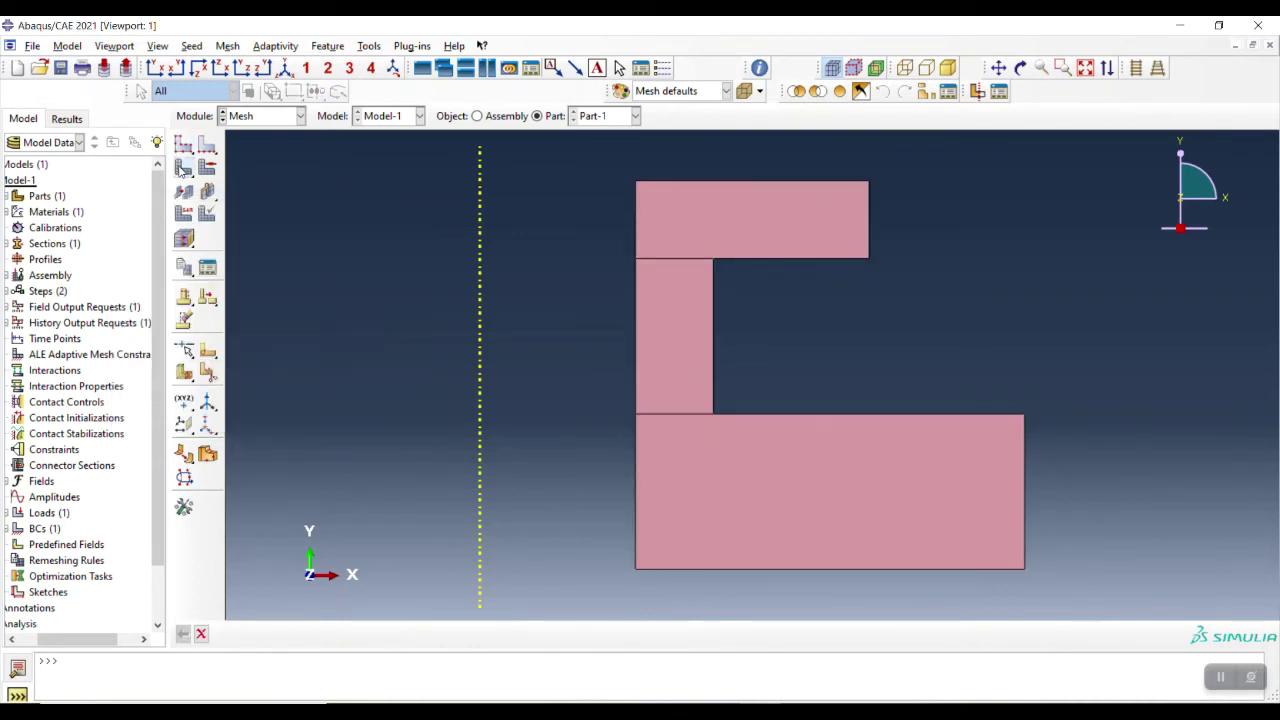
pyautogui.click(322, 634)
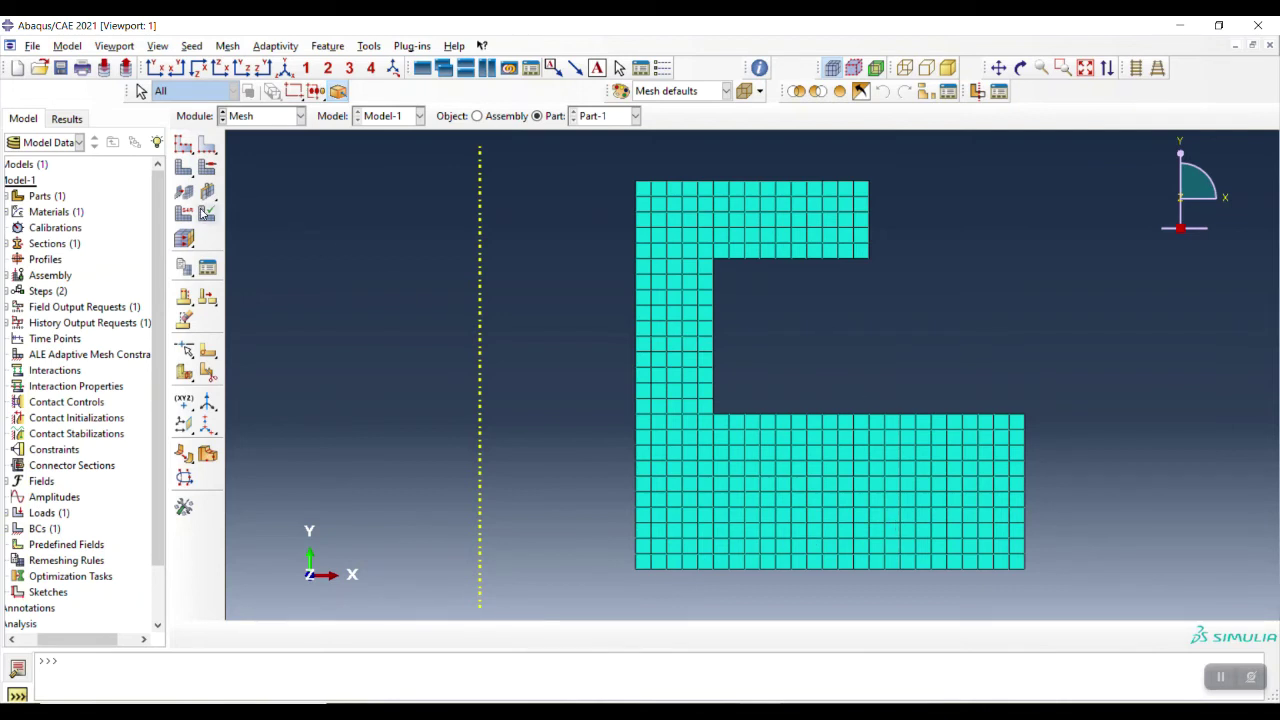
# Assign linear Standard Axisymmetric Stress elements (CAX4R) with reduced integration to all regions of the part
pyautogui.click(184, 213)
pyautogui.moveTo(1096, 154); pyautogui.dragTo(596, 572)
pyautogui.click(547, 635)
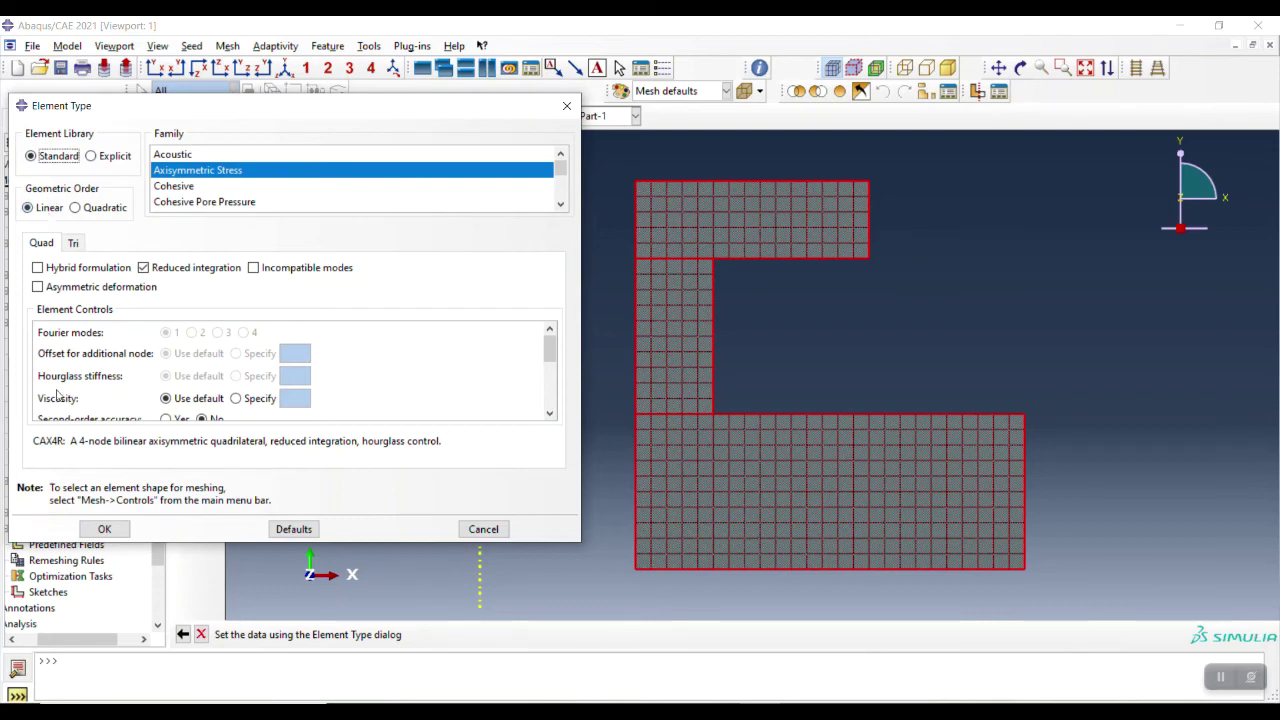
pyautogui.moveTo(34, 446); pyautogui.dragTo(61, 444)
pyautogui.click(107, 529)
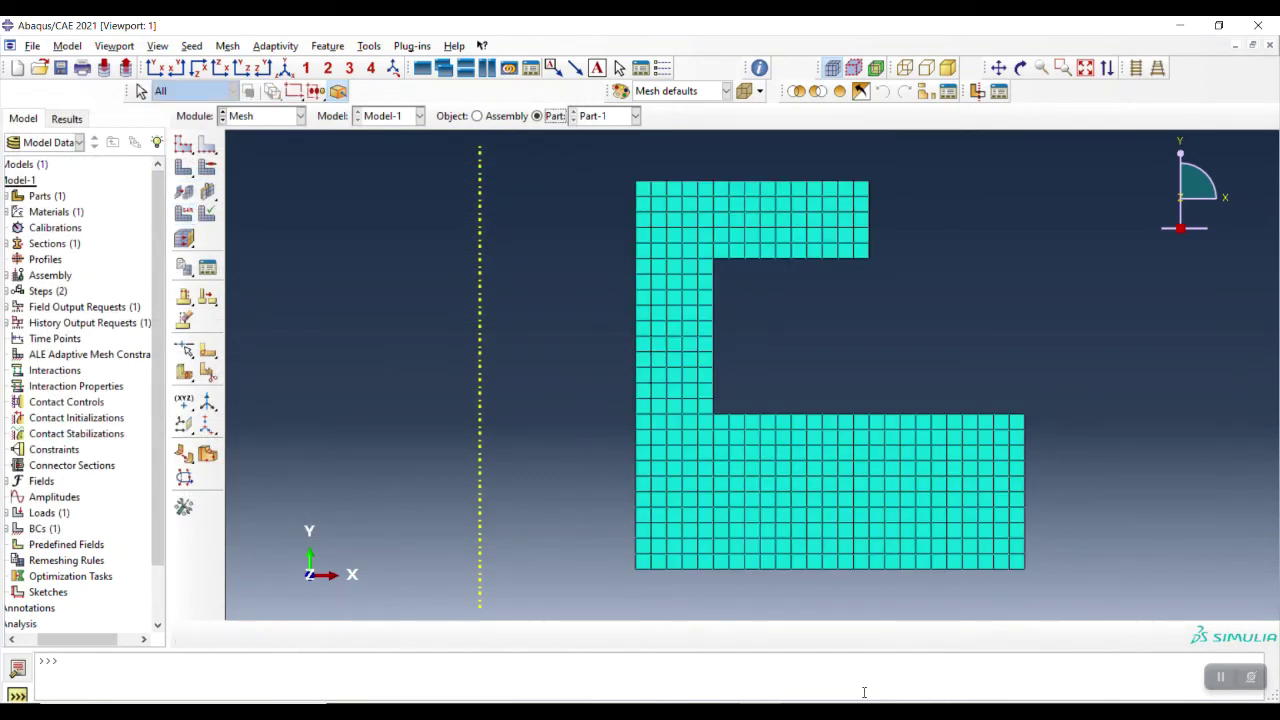
# Go to the Job module and create a job named practice14 for Model-1
pyautogui.click(300, 116)
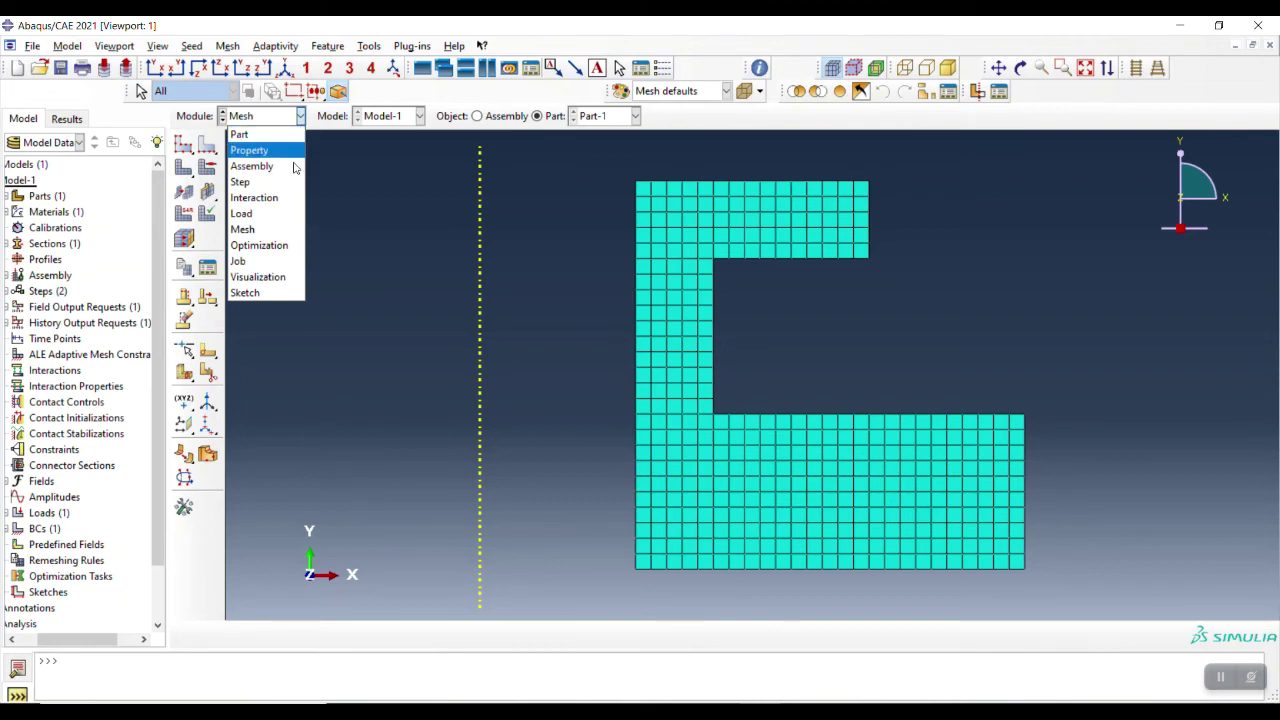
pyautogui.click(288, 262)
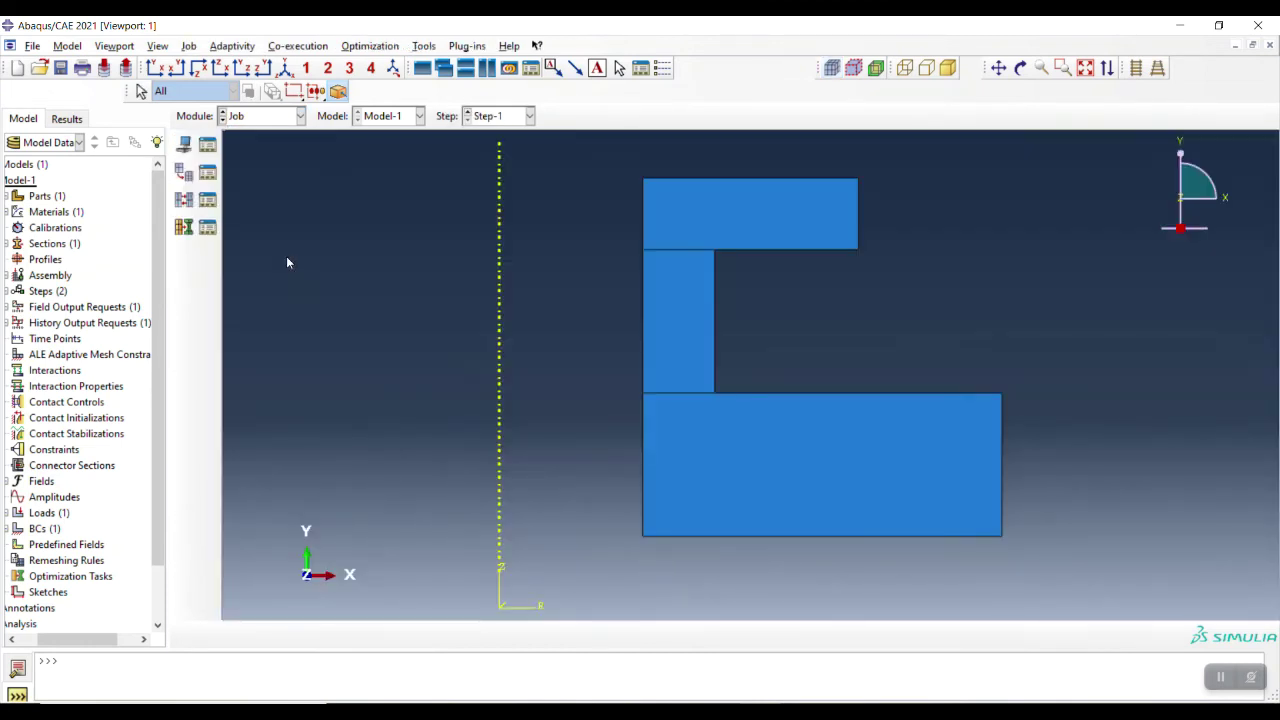
pyautogui.click(185, 145)
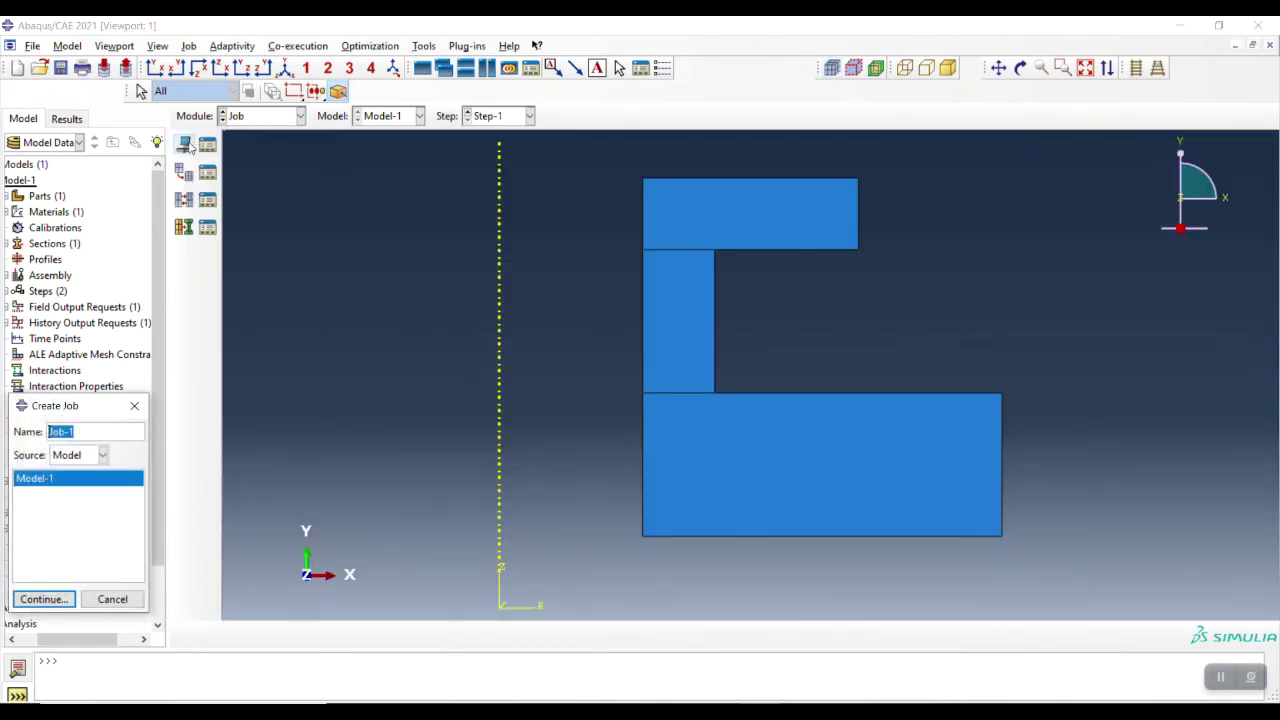
pyautogui.write('practice14')
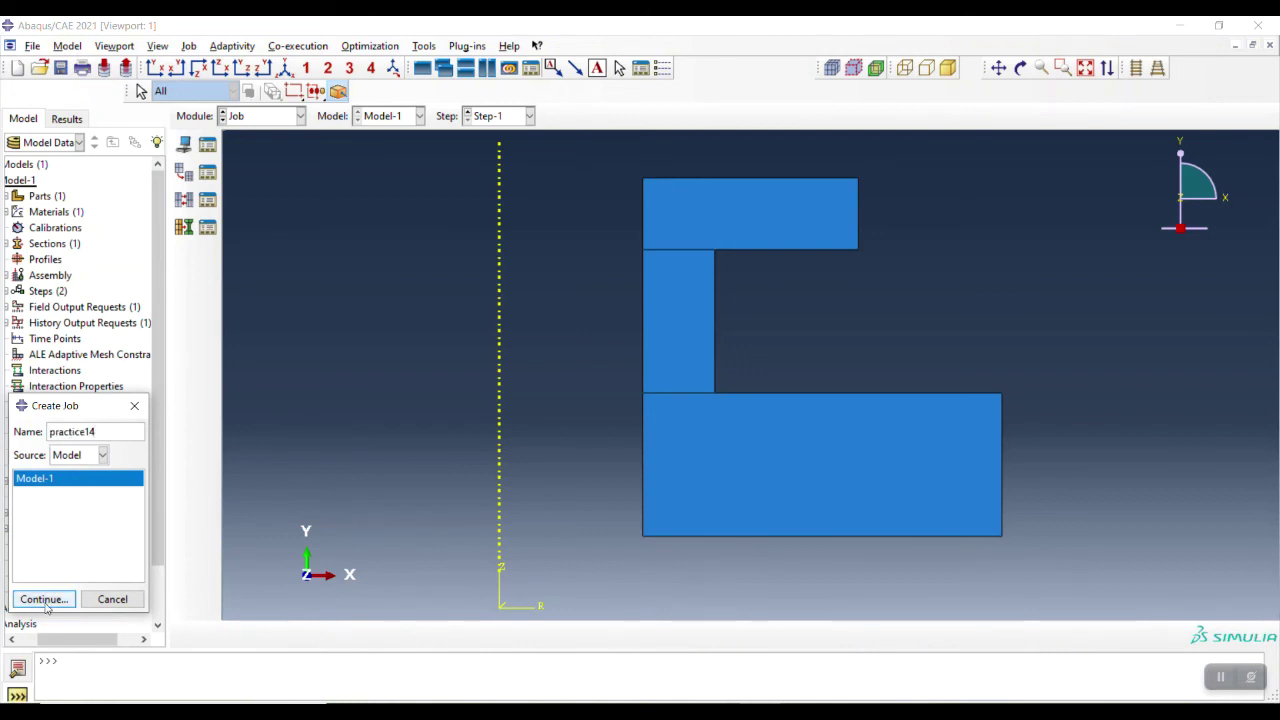
pyautogui.click(43, 599)
pyautogui.click(108, 503)
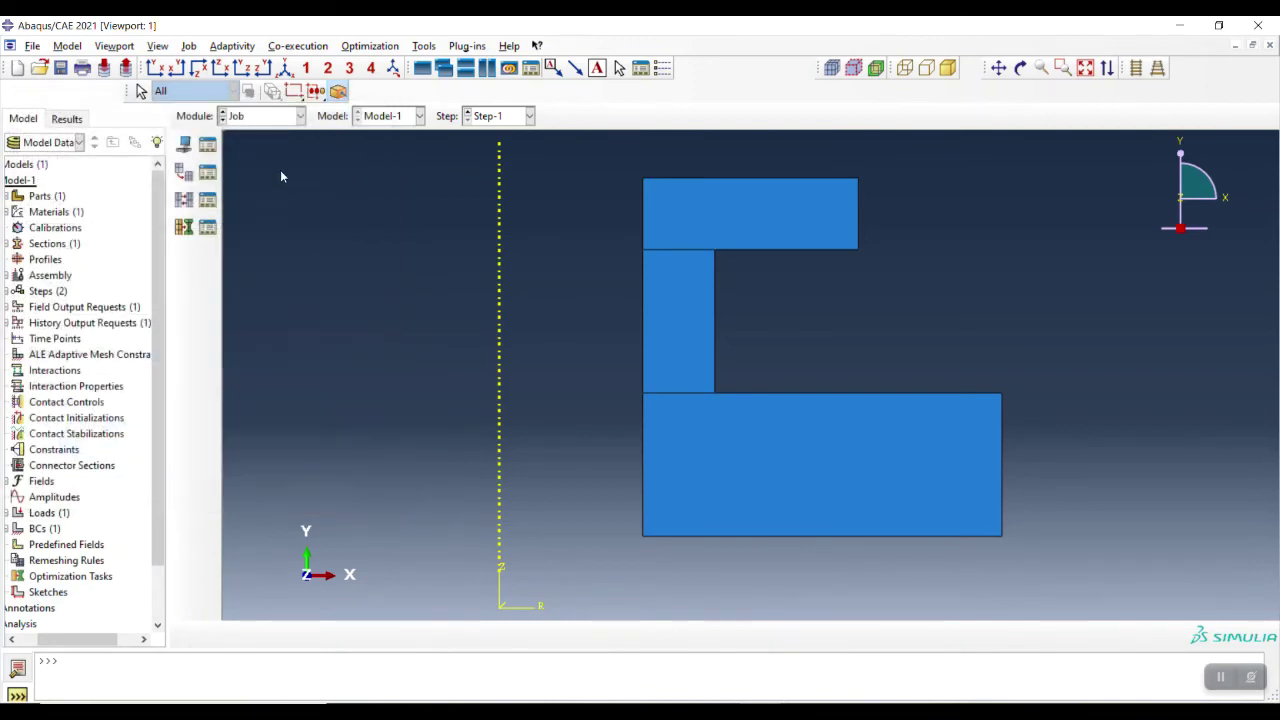
# Submit the practice14 job and display its results as a Mises stress contour plot
pyautogui.click(208, 145)
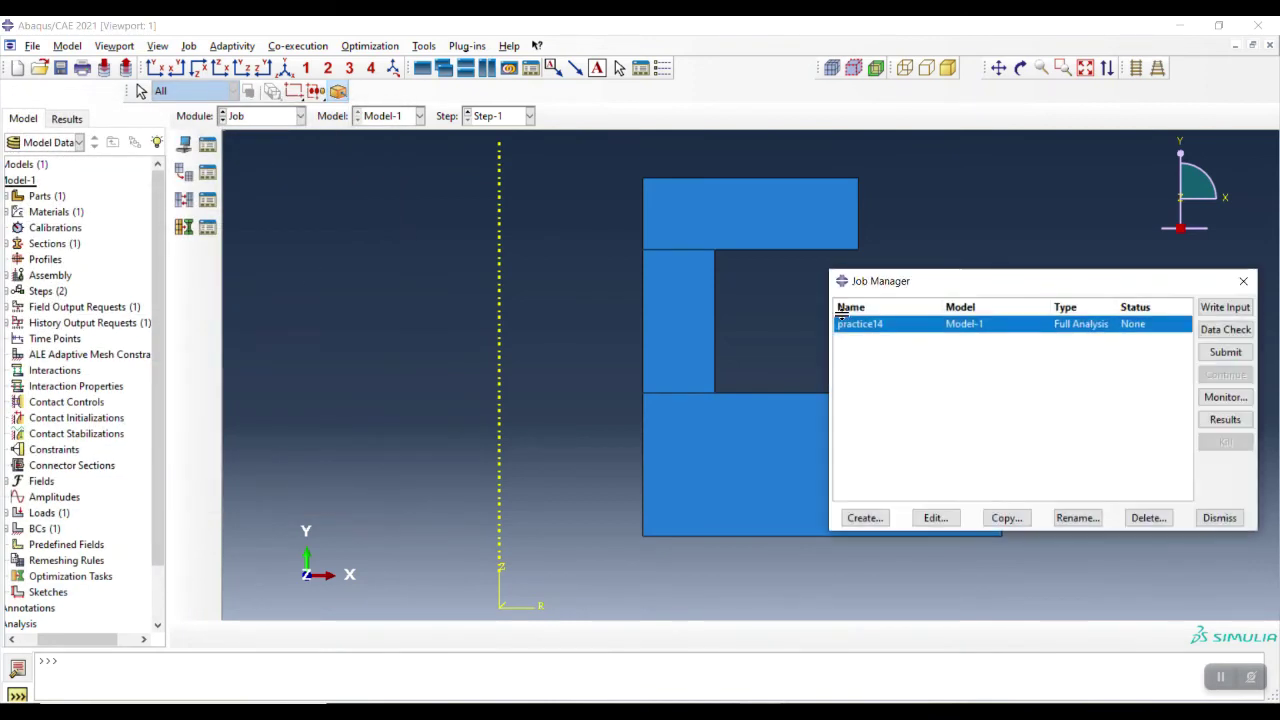
pyautogui.click(1240, 341)
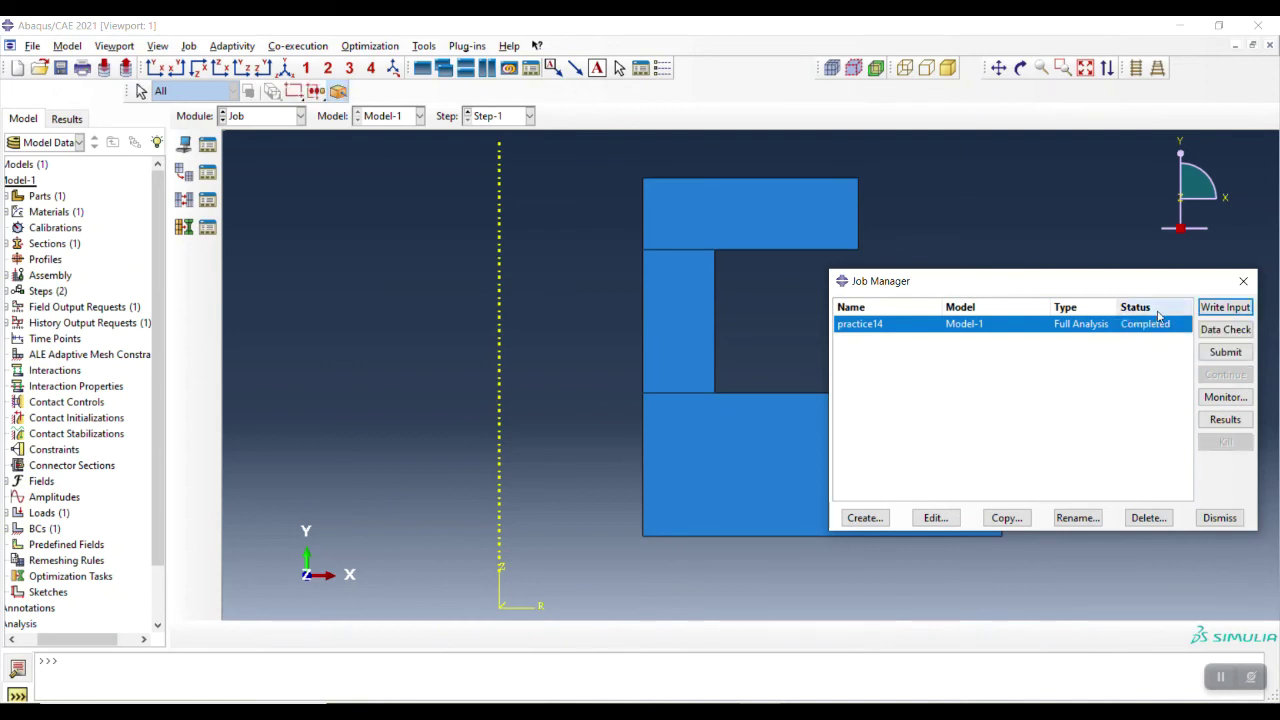
pyautogui.click(1214, 419)
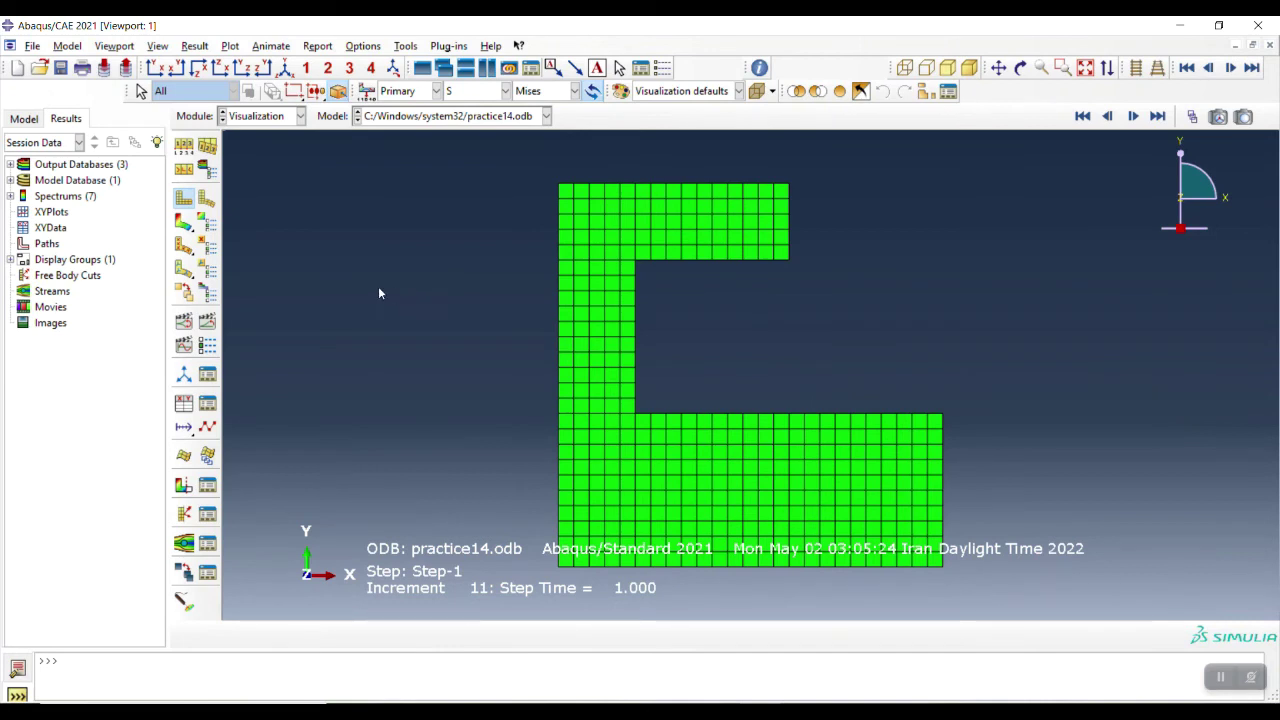
pyautogui.click(182, 222)
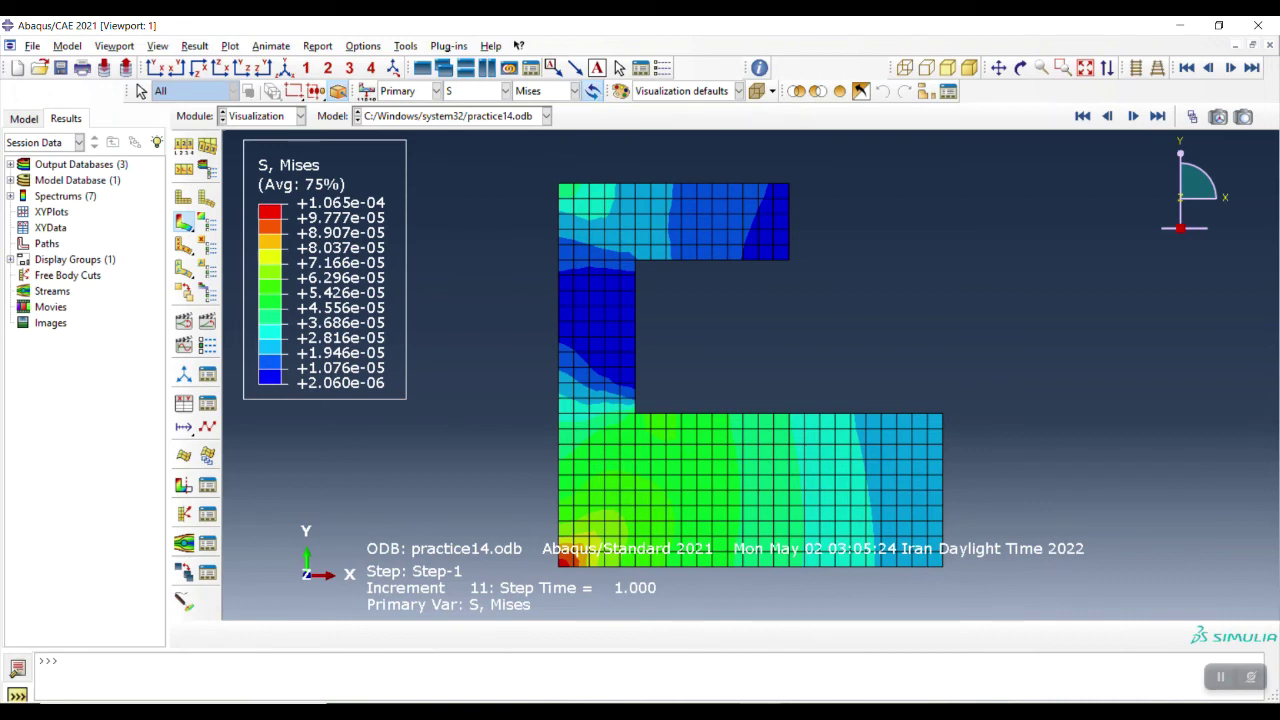
# Sweep the displayed elements from 0 to 180 degrees with 20 segments in the ODB display options
pyautogui.click(158, 46)
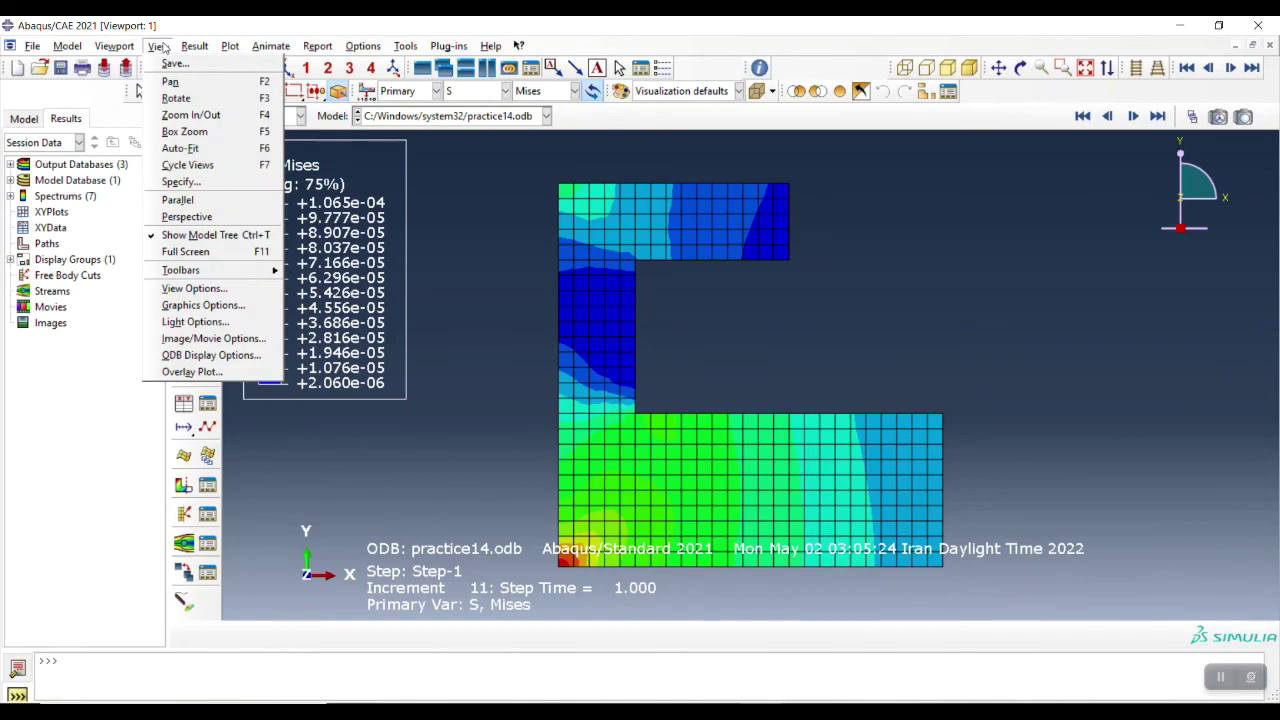
pyautogui.click(224, 356)
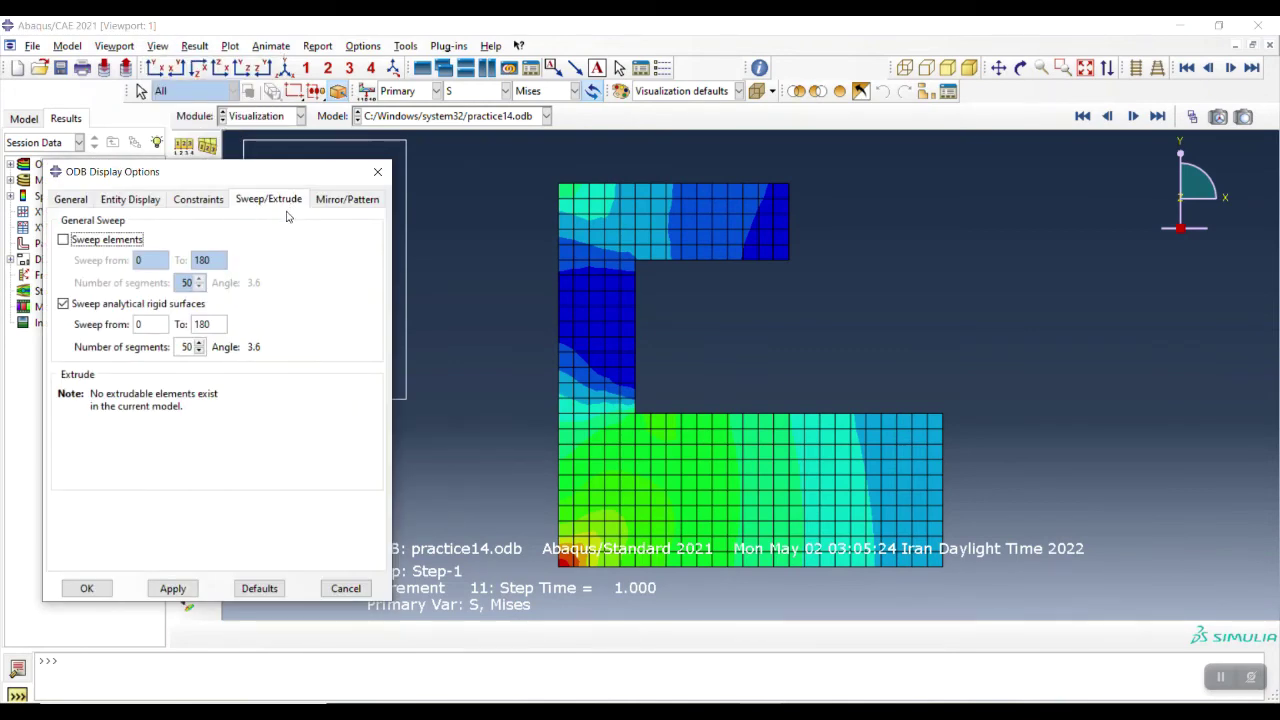
pyautogui.click(75, 241)
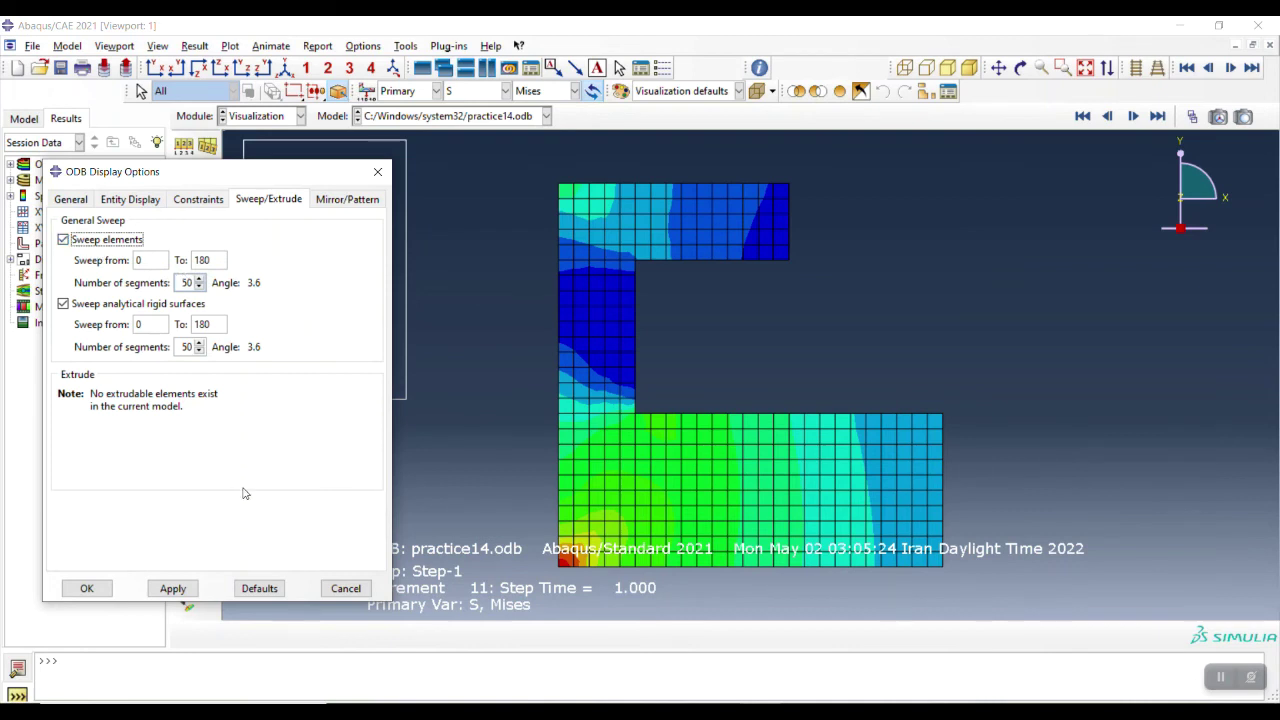
pyautogui.doubleClick(189, 282)
pyautogui.write('1')
pyautogui.click(176, 590)
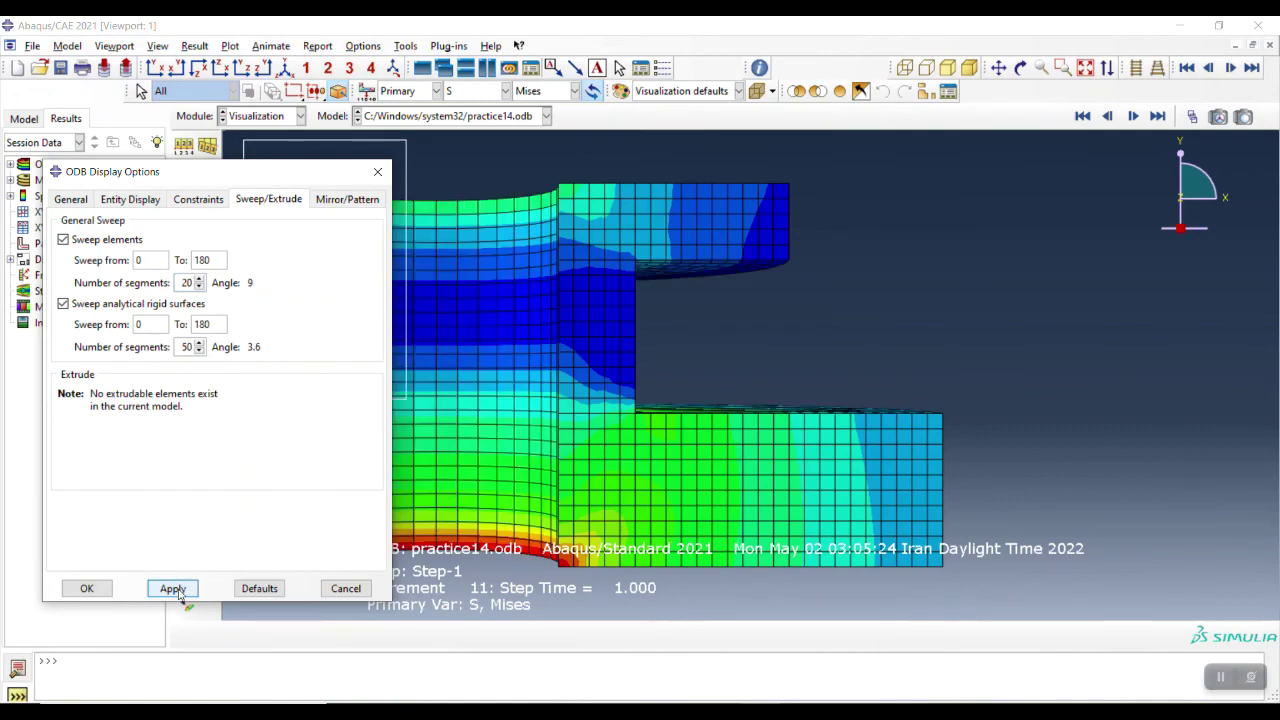
# Extend the element sweep to 360 degrees to display the full revolved part
pyautogui.click(998, 67)
pyautogui.moveTo(888, 333); pyautogui.dragTo(1091, 323)
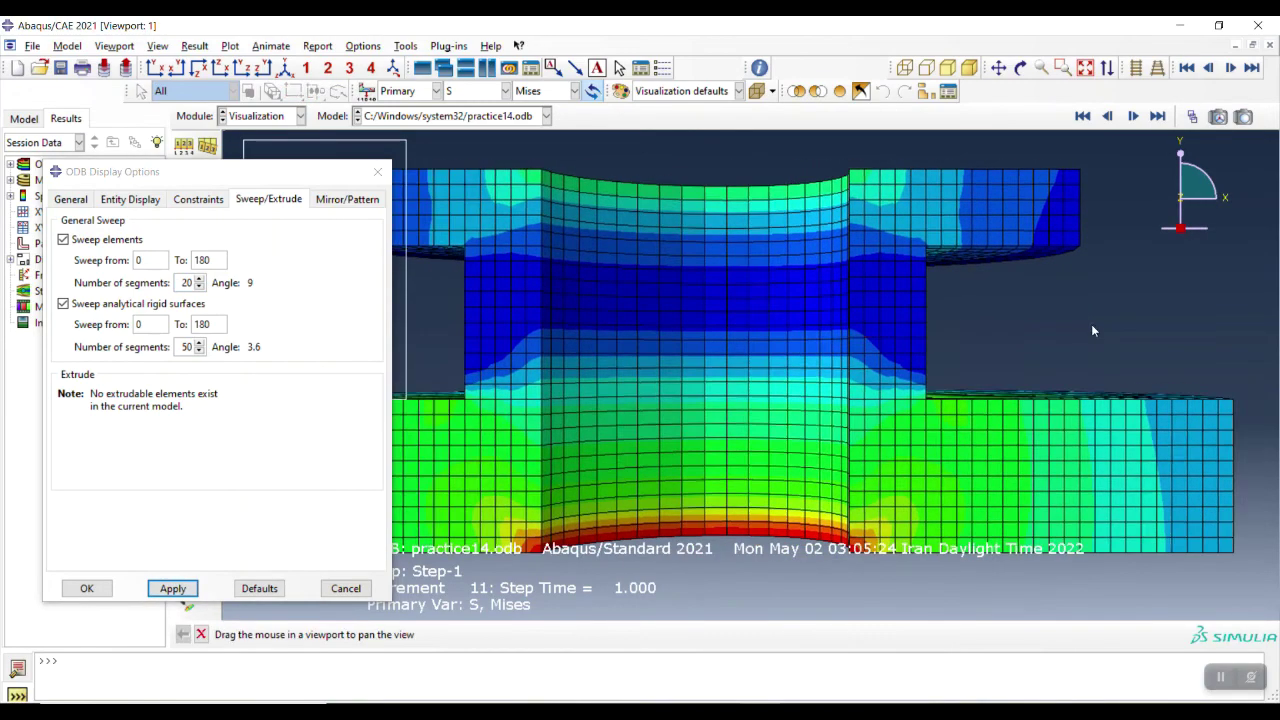
pyautogui.scroll(-3, 981, 372)
pyautogui.moveTo(878, 420); pyautogui.dragTo(800, 378)
pyautogui.click(1020, 67)
pyautogui.press('Escape')
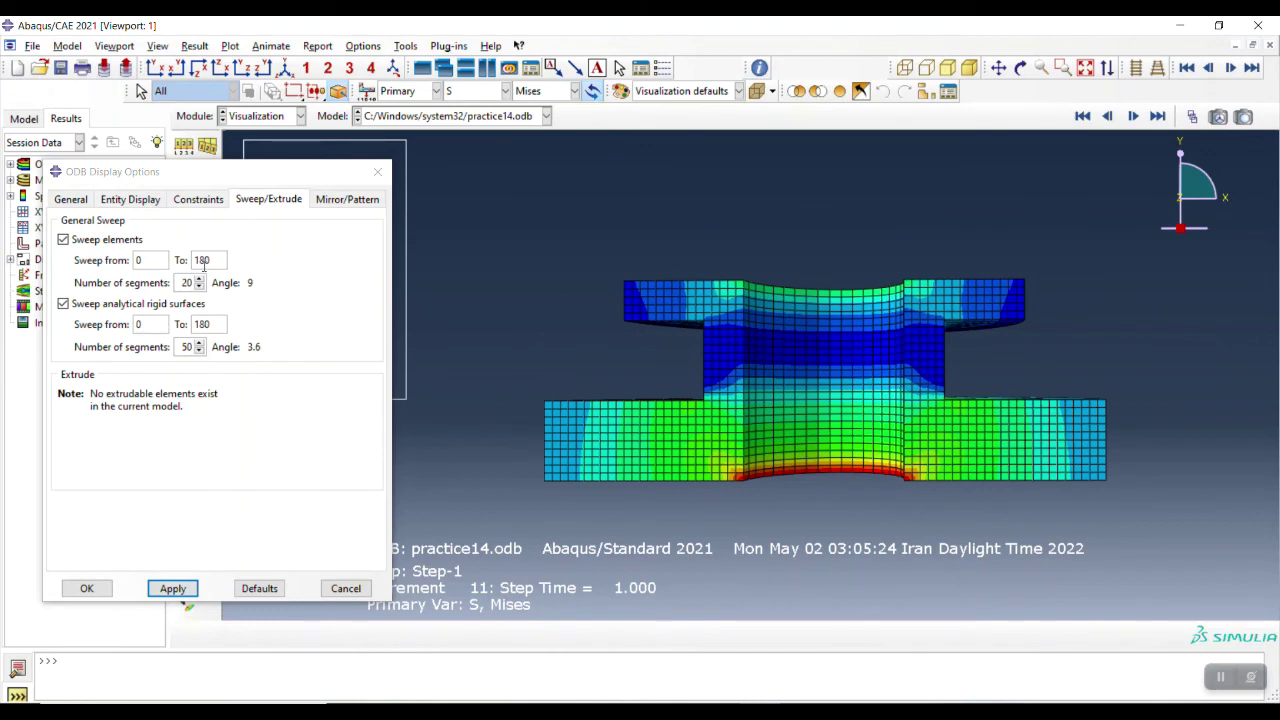
pyautogui.doubleClick(200, 260)
pyautogui.write('360')
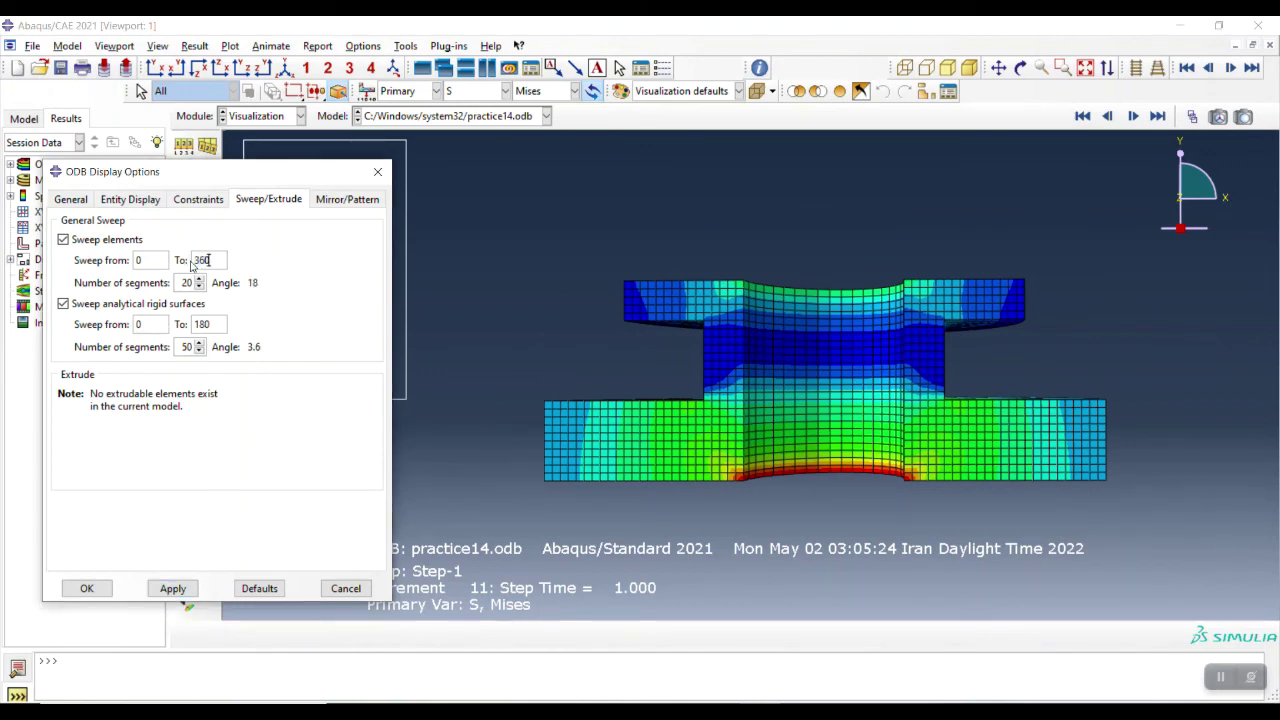
pyautogui.click(172, 588)
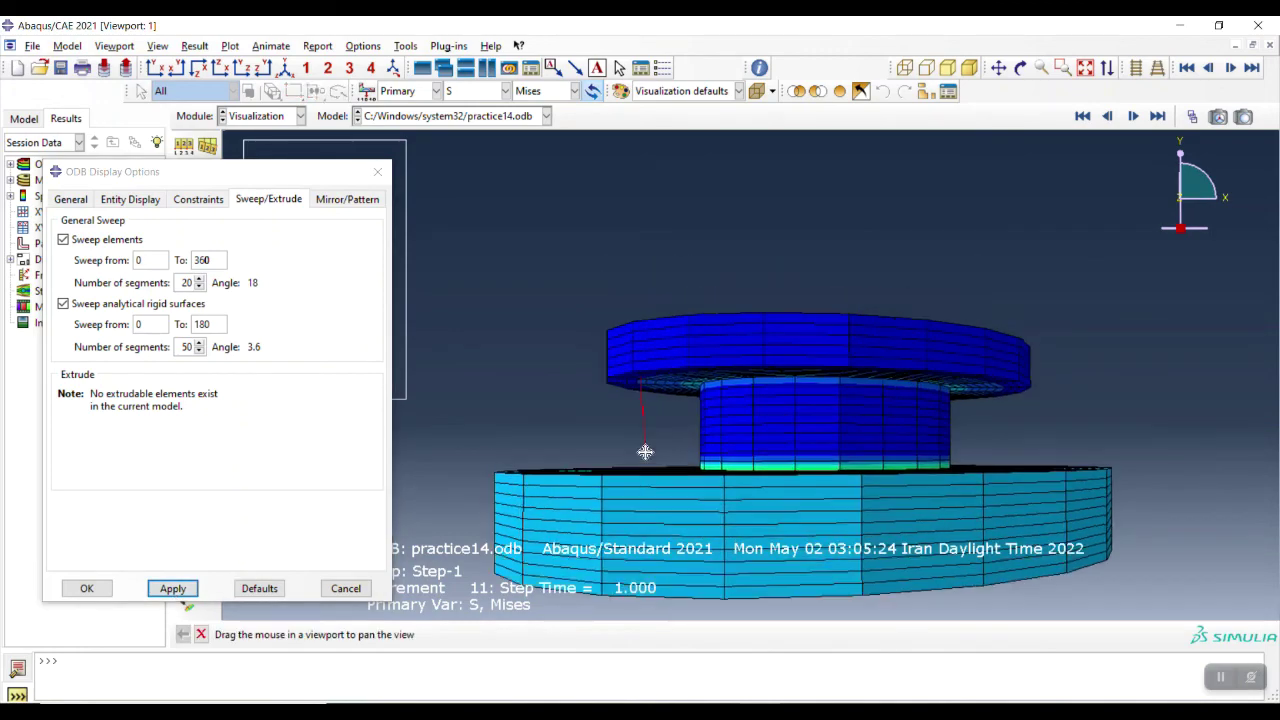
# Set the element sweep's number of segments to 50 and apply it to the revolved display
pyautogui.keyDown('ctrl'); pyautogui.keyDown('alt'); pyautogui.moveTo(640, 372); pyautogui.dragTo(672, 340, button='middle'); pyautogui.keyUp('alt'); pyautogui.keyUp('ctrl')
pyautogui.keyDown('ctrl'); pyautogui.keyDown('alt'); pyautogui.moveTo(672, 340); pyautogui.dragTo(821, 405); pyautogui.keyUp('alt'); pyautogui.keyUp('ctrl')
pyautogui.doubleClick(184, 283)
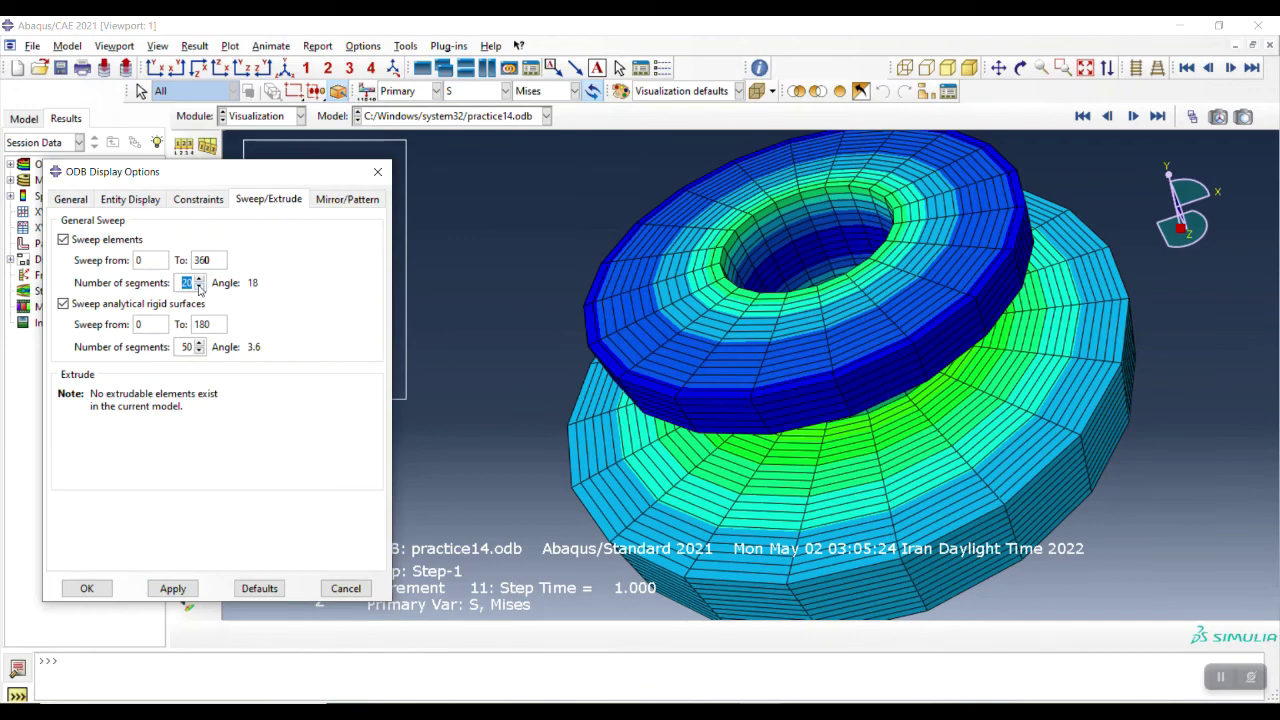
pyautogui.write('50')
pyautogui.click(172, 588)
# Set the element sweep's end angle to 180 degrees to display the part as a half section
pyautogui.keyDown('ctrl'); pyautogui.keyDown('alt'); pyautogui.moveTo(835, 494); pyautogui.dragTo(847, 233); pyautogui.keyUp('alt'); pyautogui.keyUp('ctrl')
pyautogui.moveTo(217, 259); pyautogui.dragTo(181, 262)
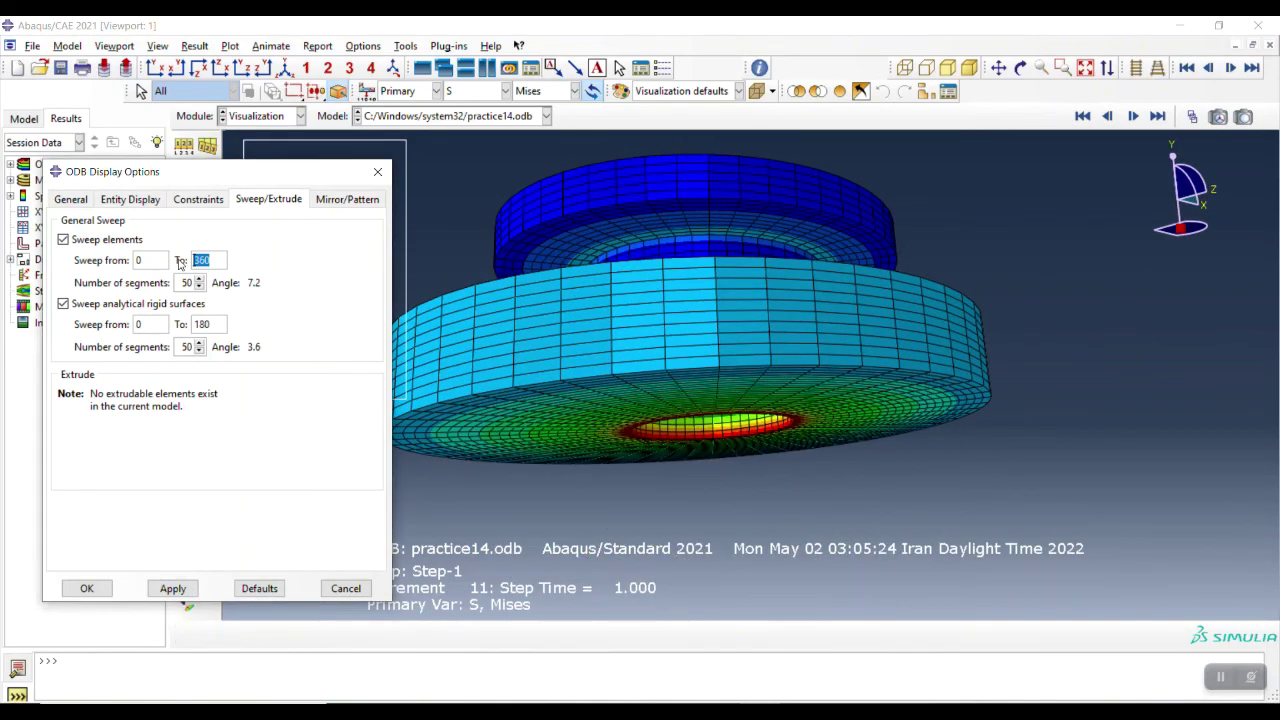
pyautogui.write('180')
pyautogui.click(172, 588)
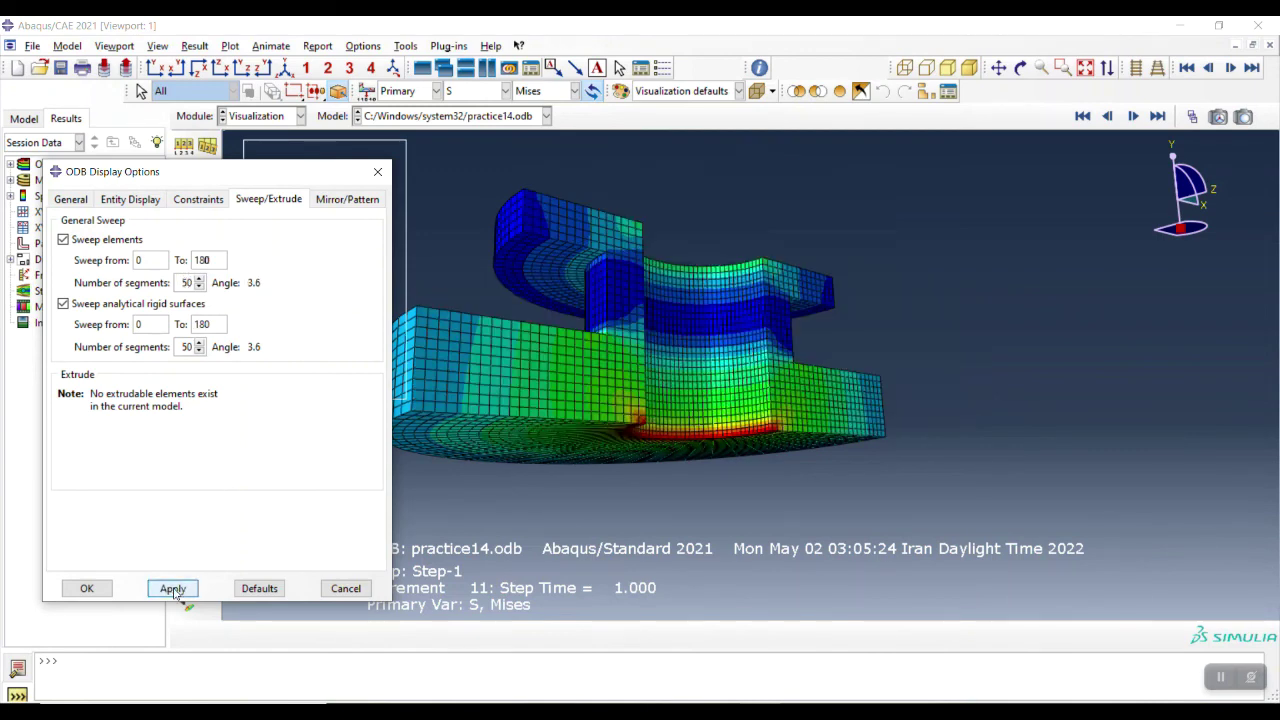